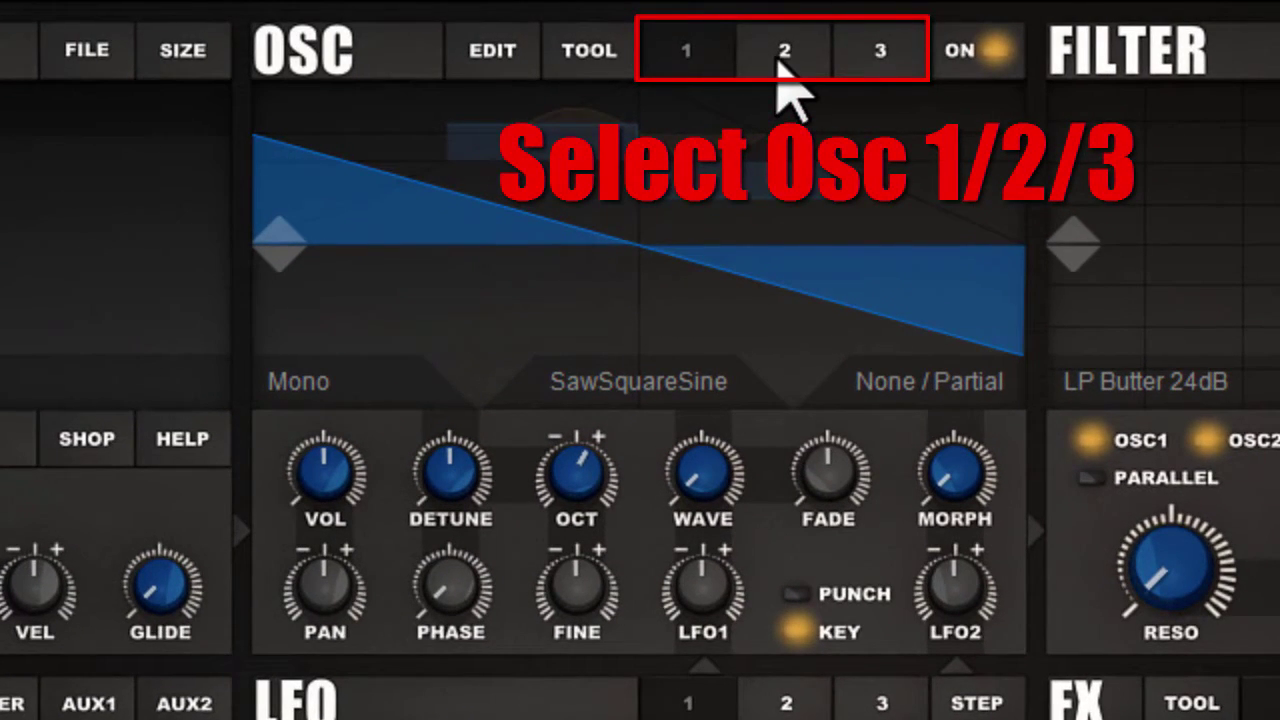
- Look through oscillators 1, 2 and 3 in turn and leave oscillator 2 selected
click(776, 52)
click(891, 51)
click(752, 47)
click(688, 52)
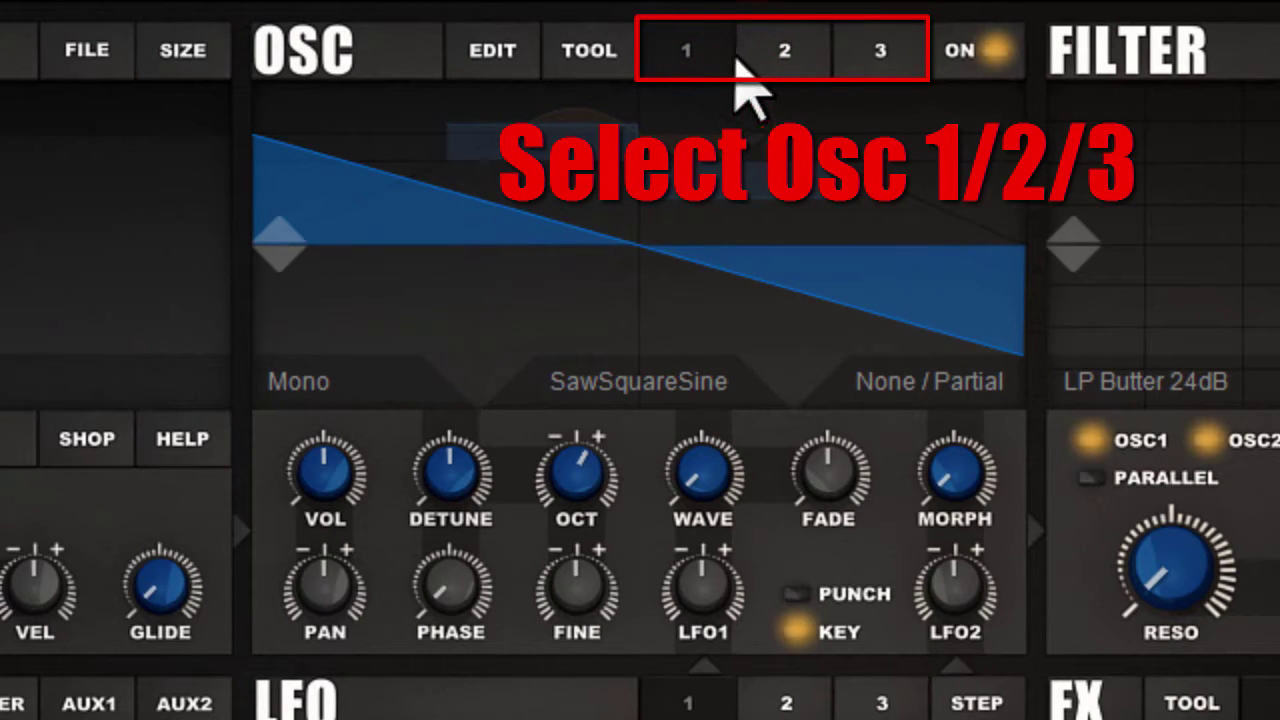
click(783, 55)
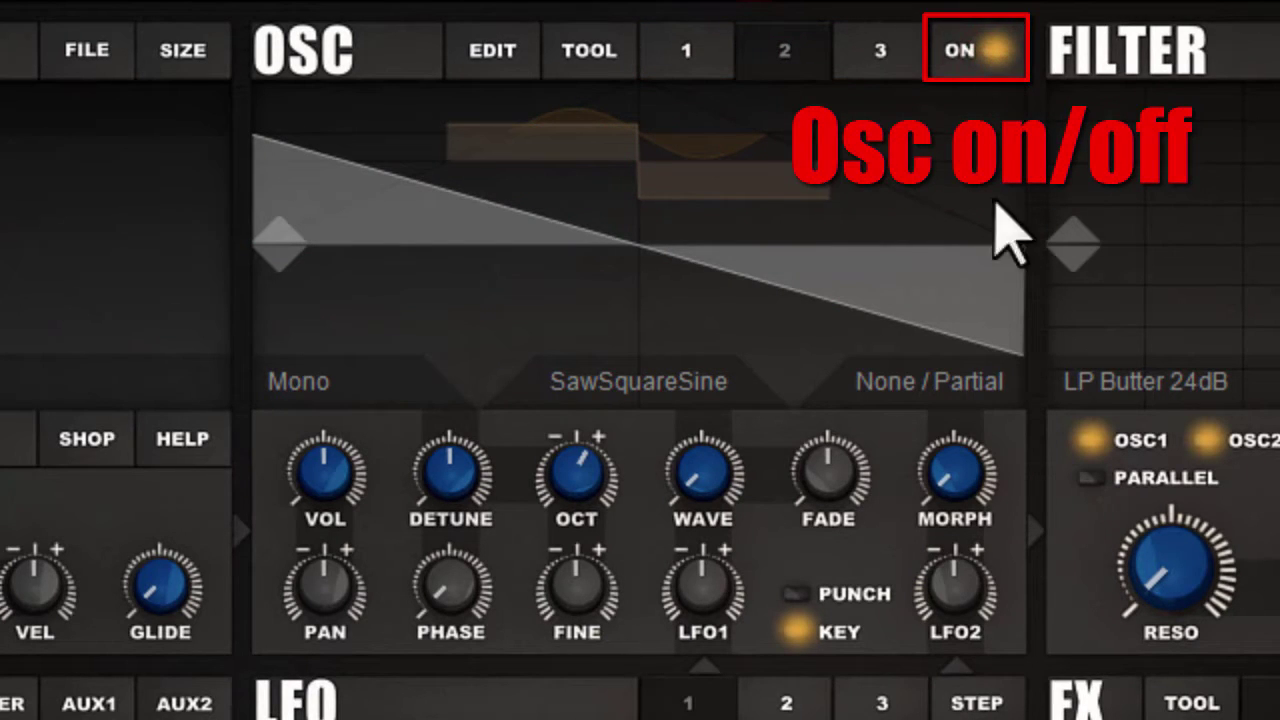
- Try lowering oscillator 2's fine tuning and octave settings
drag(588, 605, 564, 665)
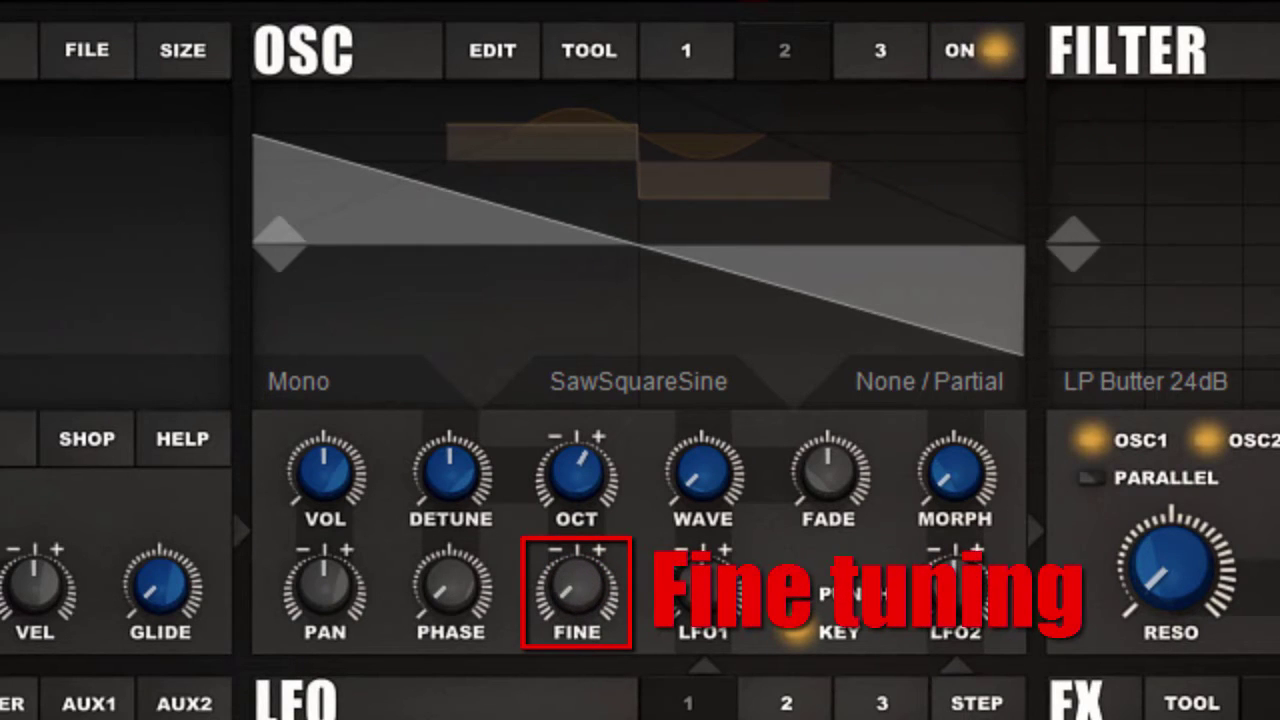
drag(566, 580, 560, 590)
click(590, 468)
drag(590, 468, 590, 515)
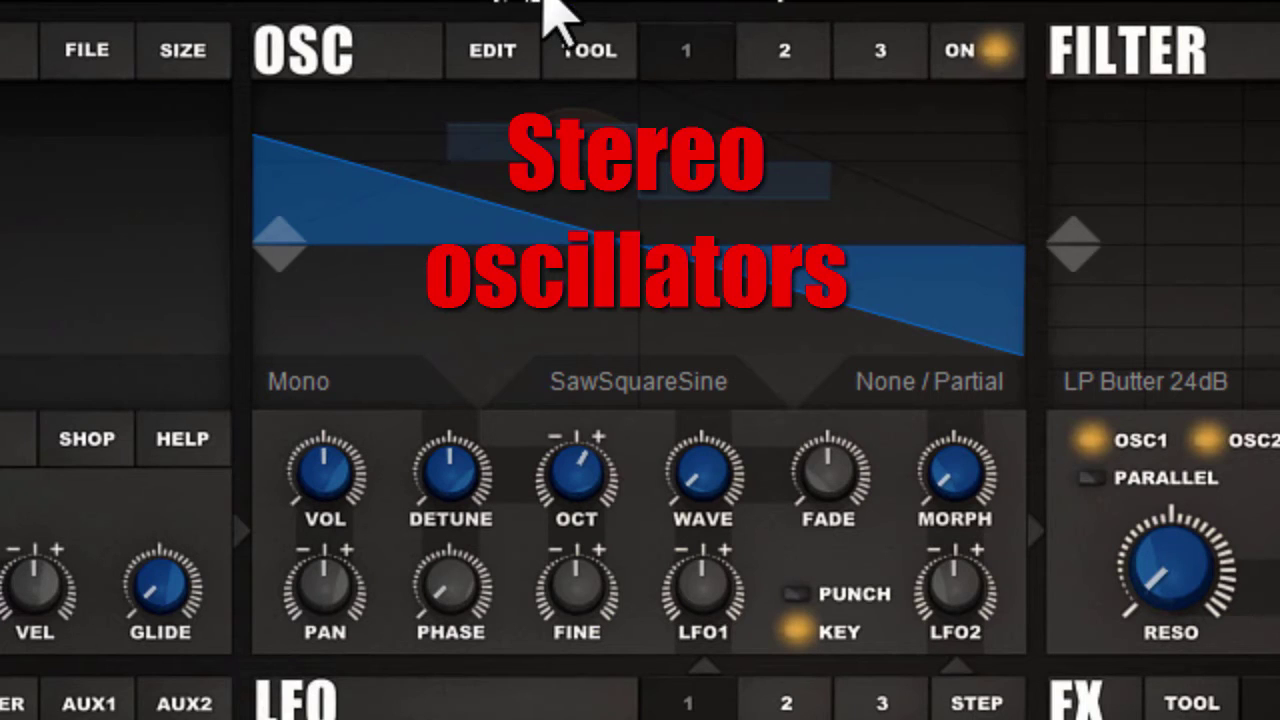
- Try panning oscillator 1 to the right, reset its pan to centre, and look at oscillators 3 and 2
click(771, 52)
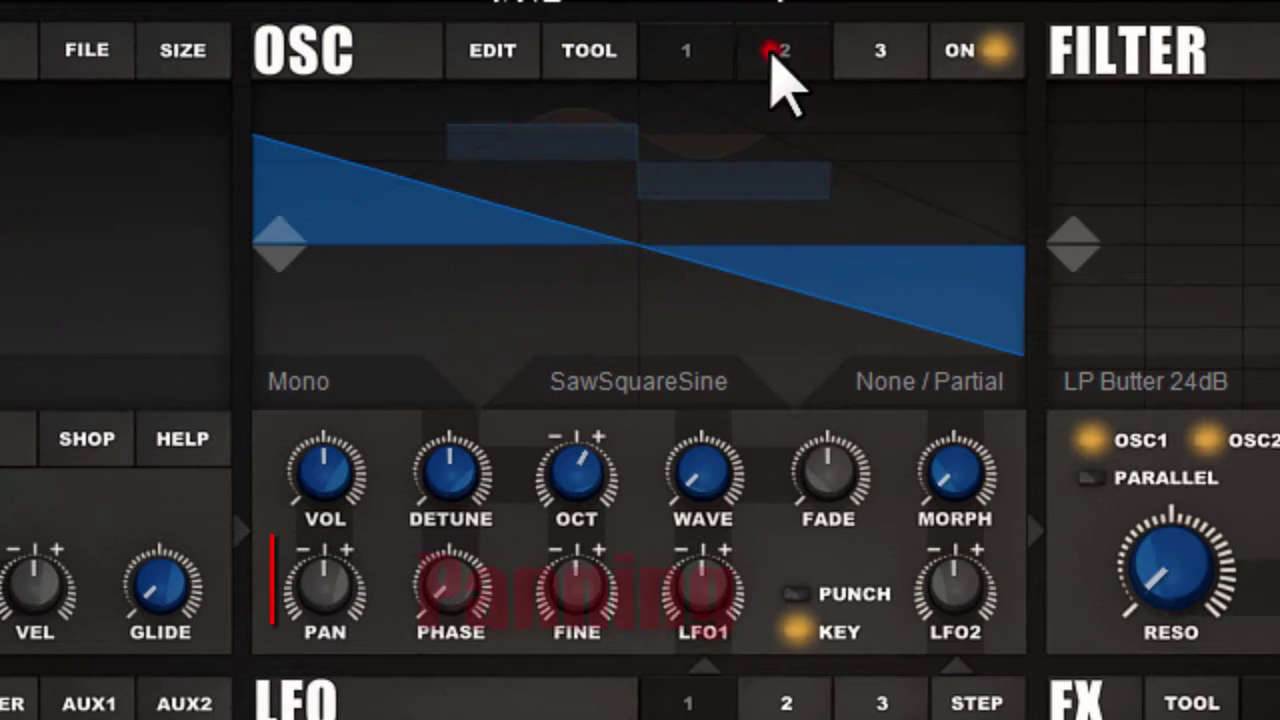
click(686, 52)
drag(318, 590, 357, 423)
click(323, 591)
click(880, 50)
click(786, 52)
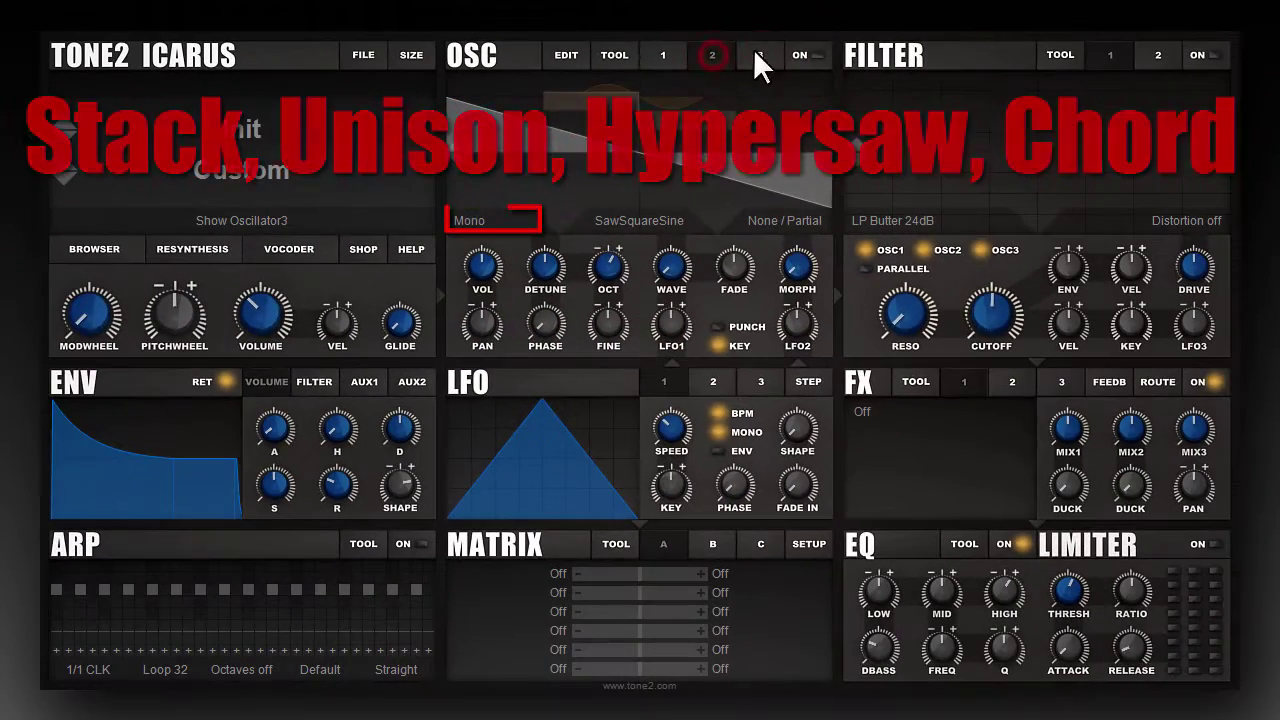
- Set oscillator 1's unison mode to HyperSaw 9 and sweep its detune, ending at 36
click(674, 52)
click(389, 305)
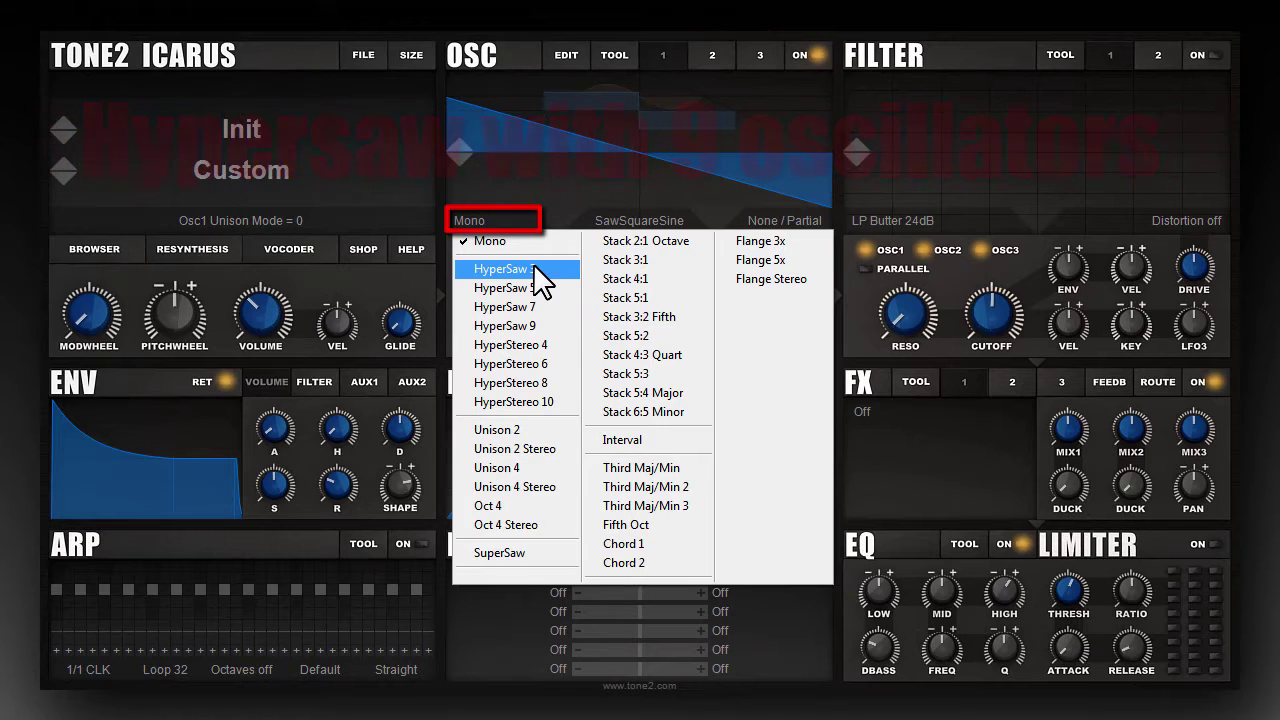
click(543, 328)
drag(566, 292, 570, 187)
drag(569, 251, 575, 311)
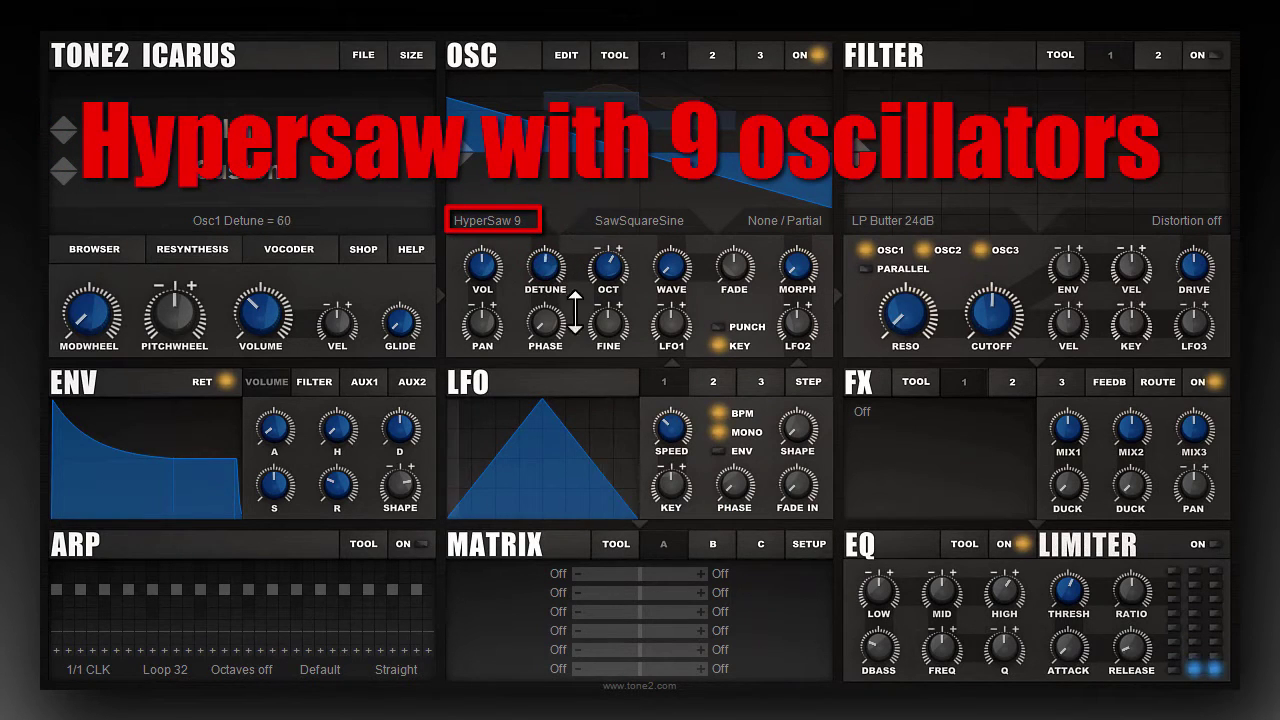
drag(586, 390, 604, 312)
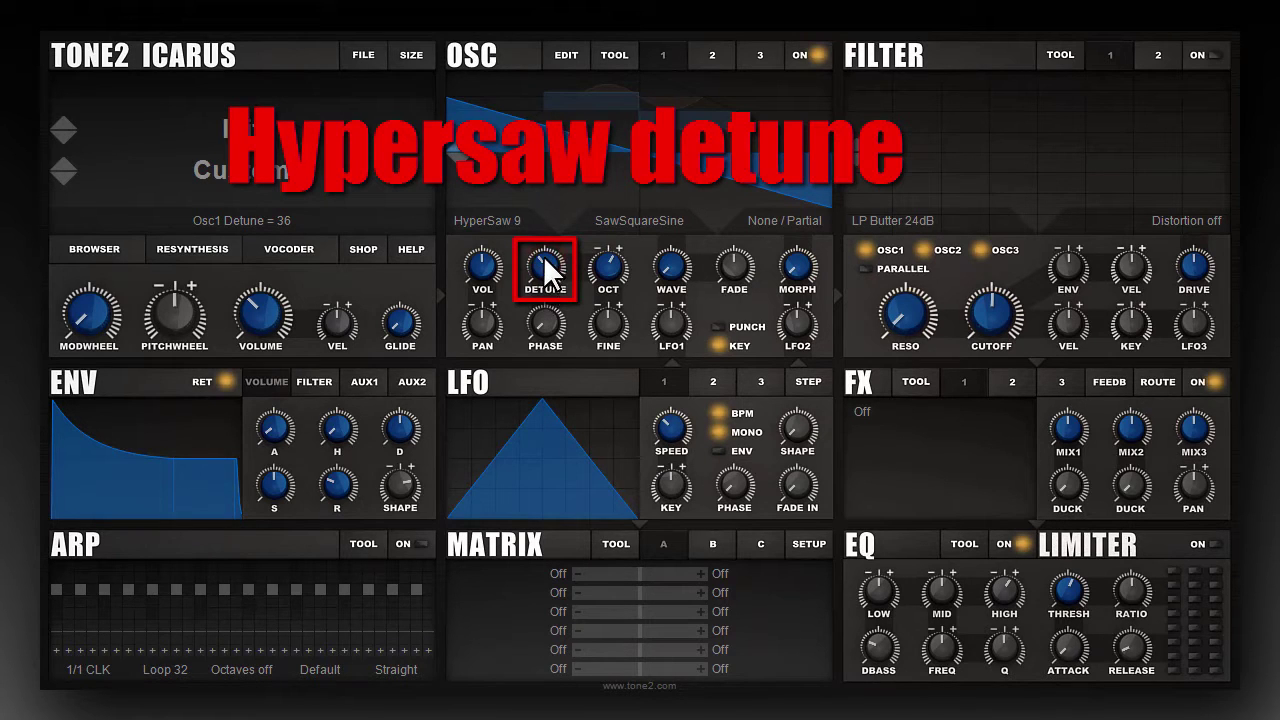
- Set oscillator 1's unison mode to HyperStereo 10 and sweep its detune down and back up
click(505, 218)
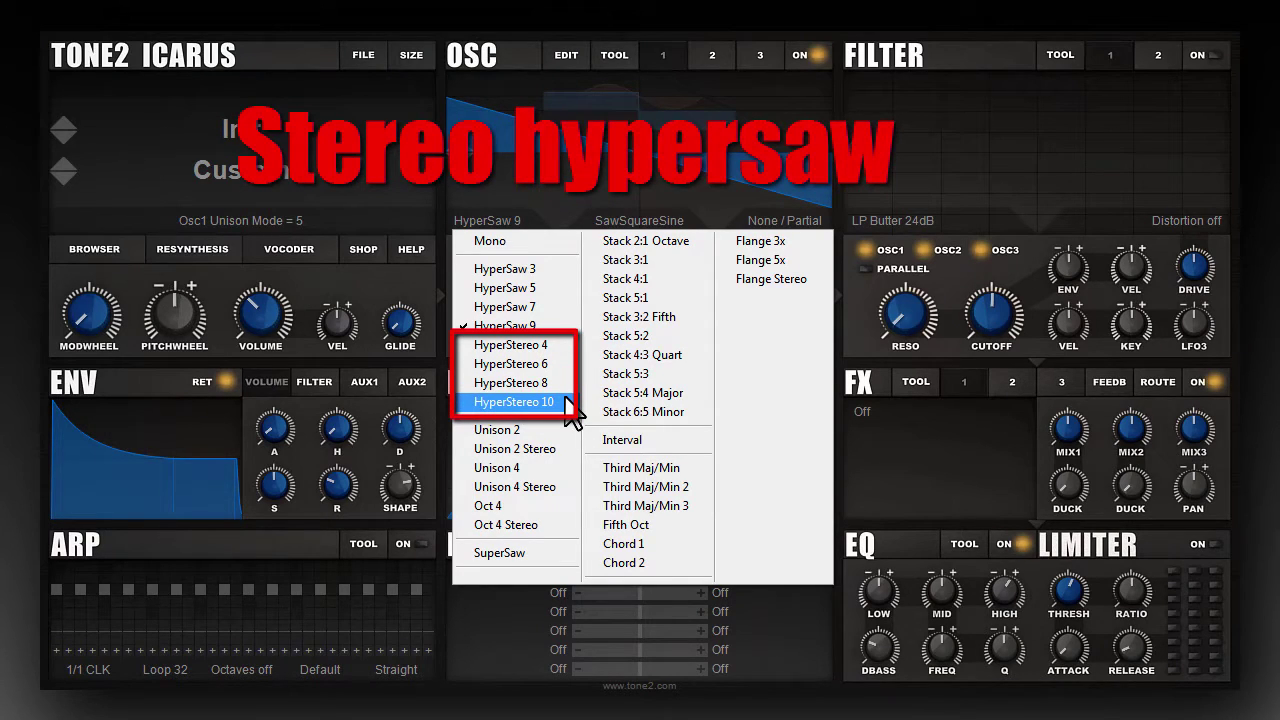
click(572, 404)
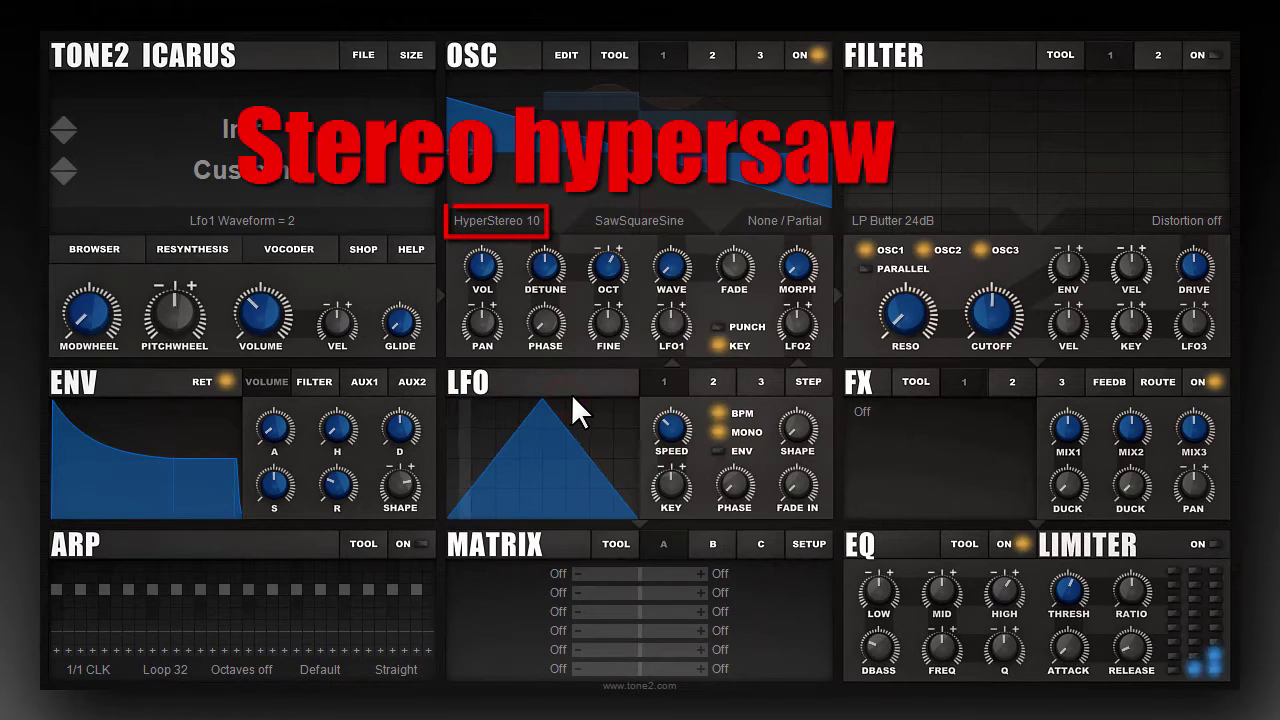
drag(548, 266, 578, 338)
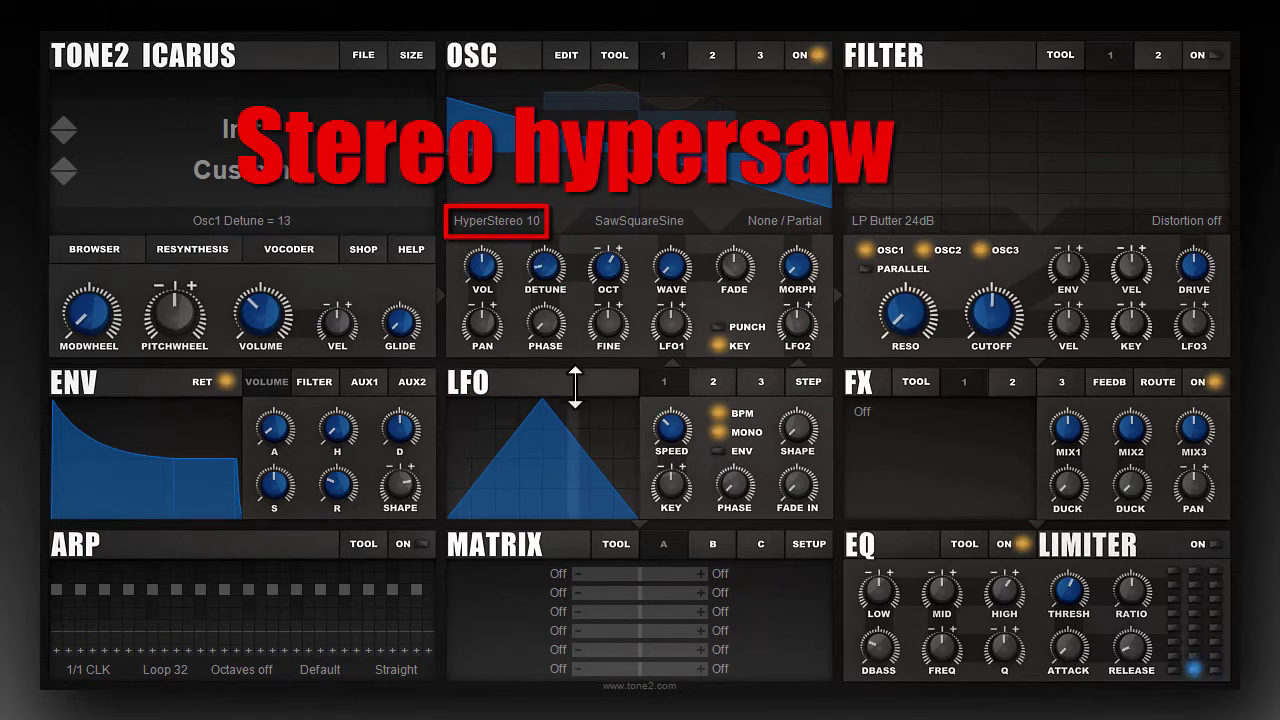
drag(575, 384, 571, 180)
drag(564, 395, 572, 280)
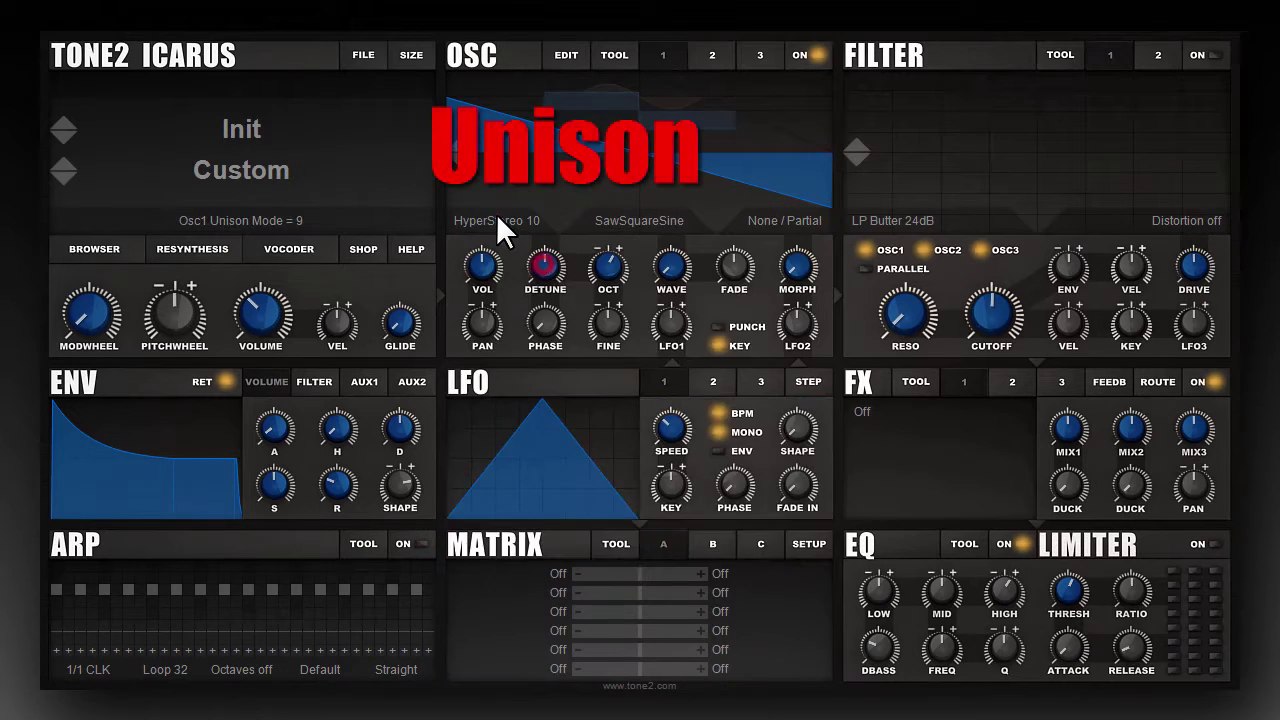
- Audition the Unison 2 Stereo and Oct 4 Stereo unison modes on oscillator 1
click(496, 218)
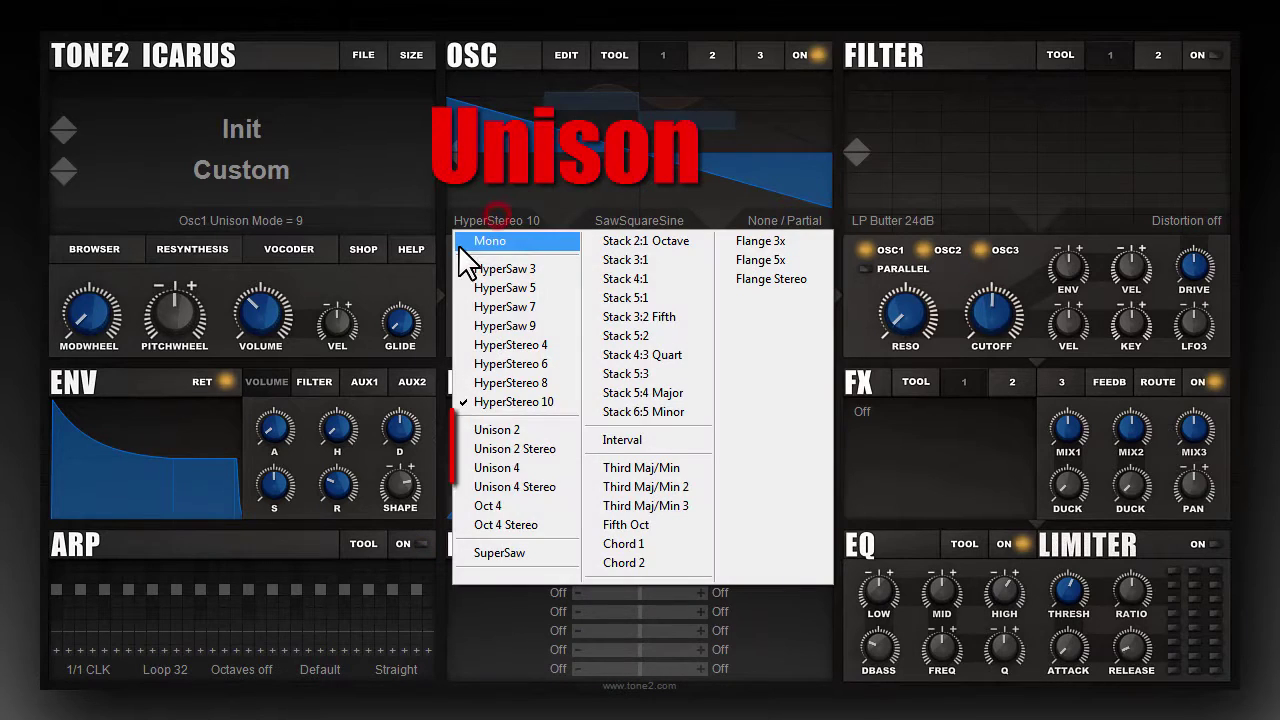
click(515, 450)
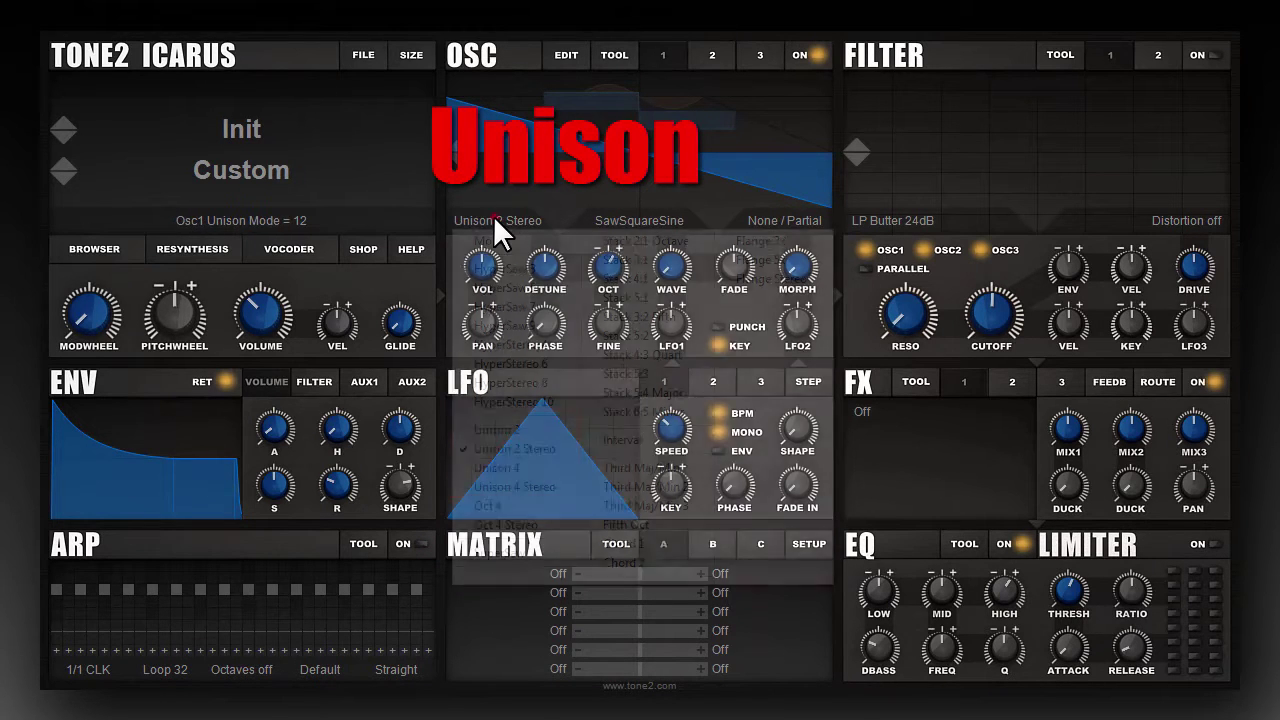
click(494, 218)
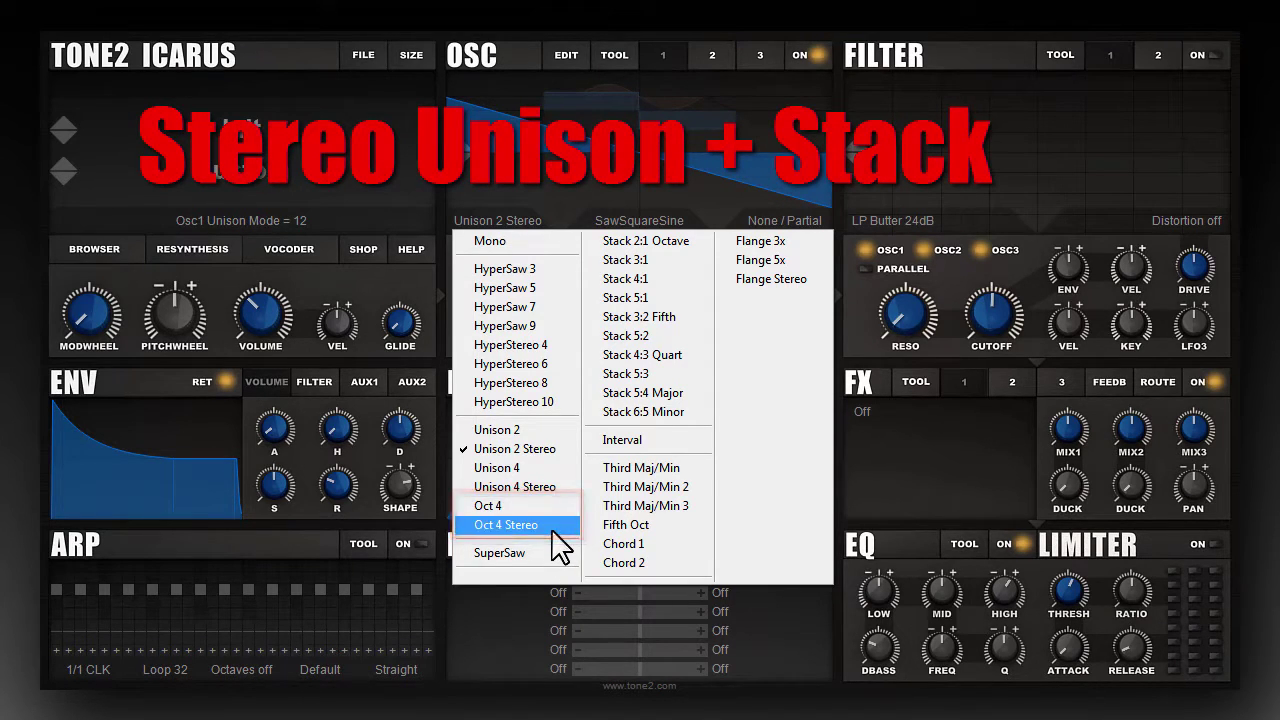
click(505, 525)
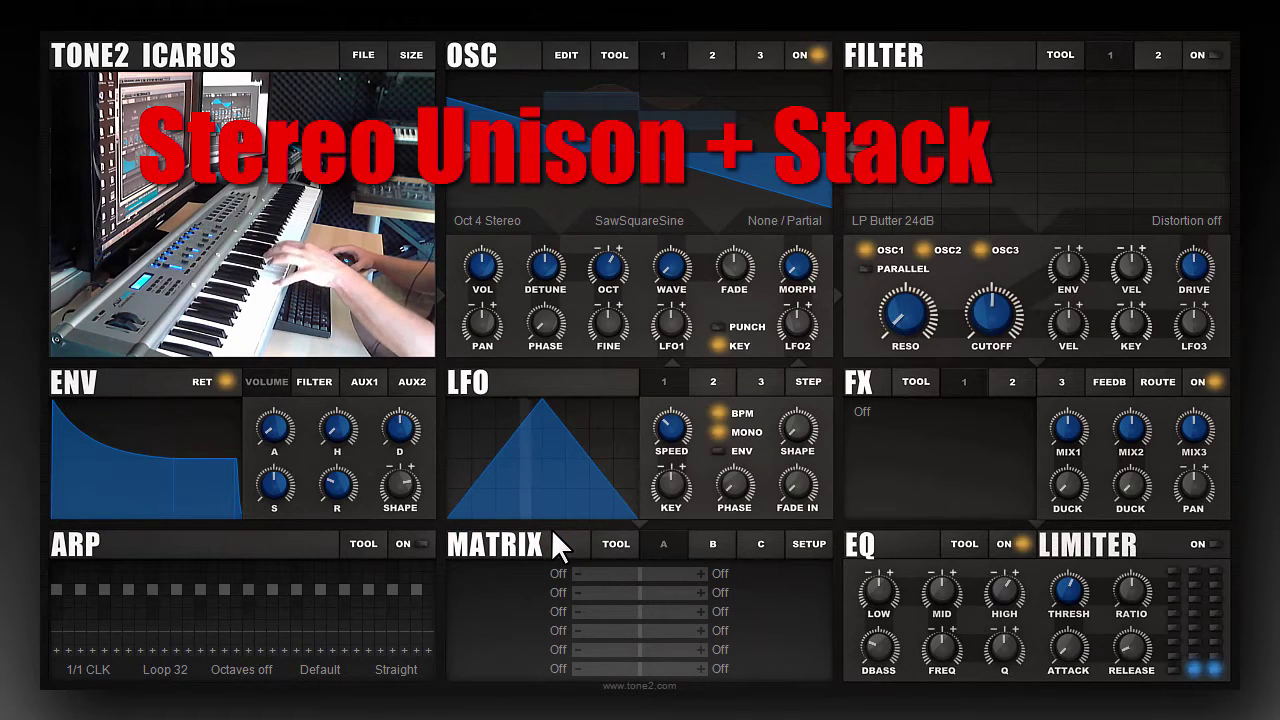
- Audition the SuperSaw unison mode on oscillator 1 with a higher detune, and switch it to Stack 5:4 Major
click(495, 220)
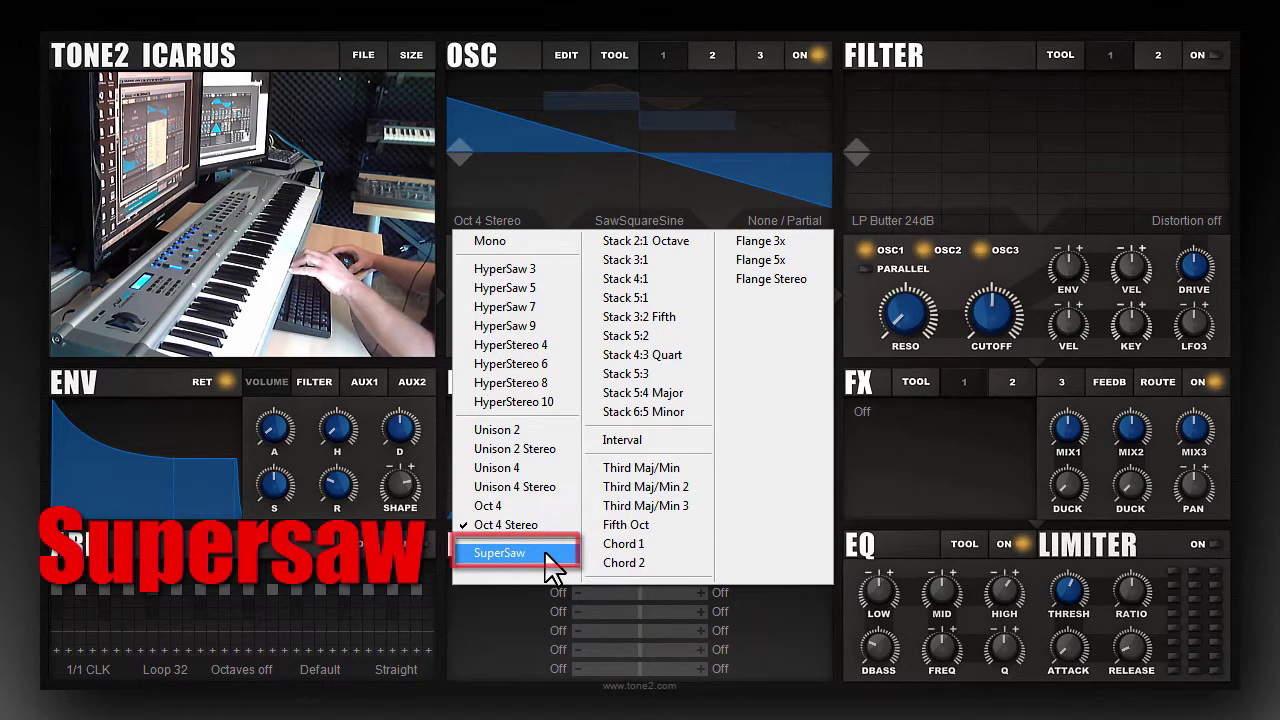
click(546, 556)
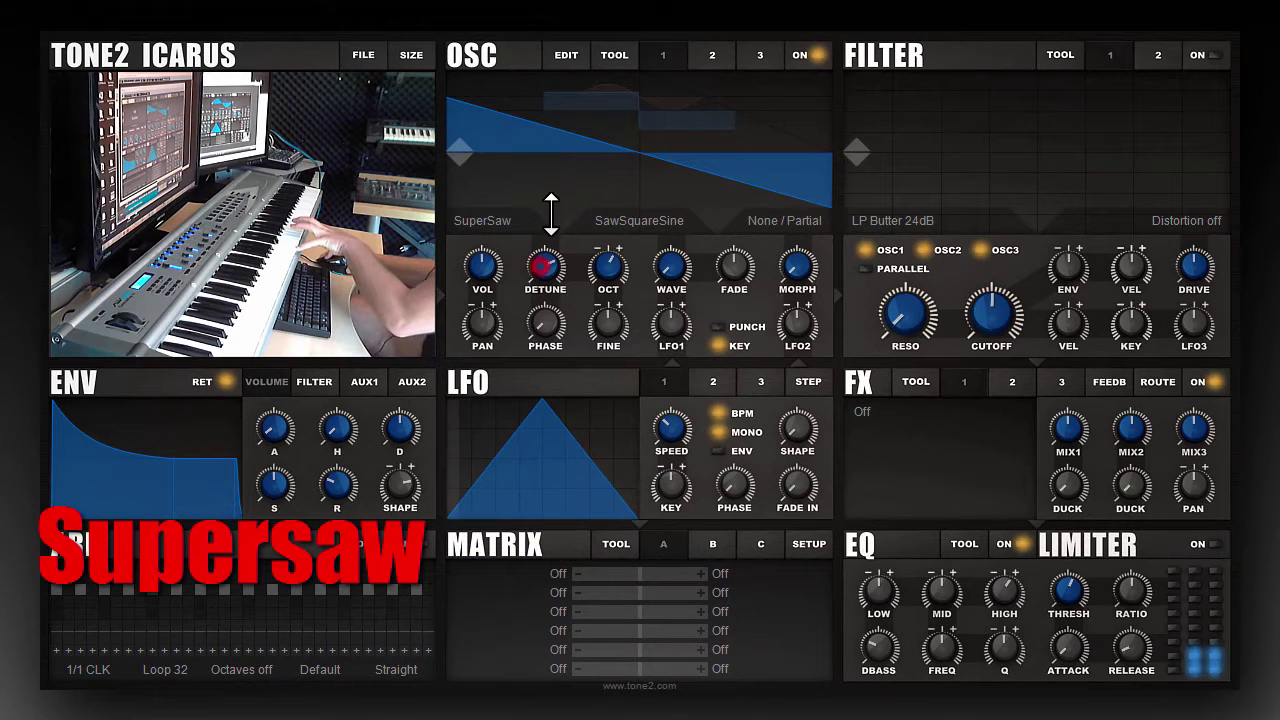
click(498, 215)
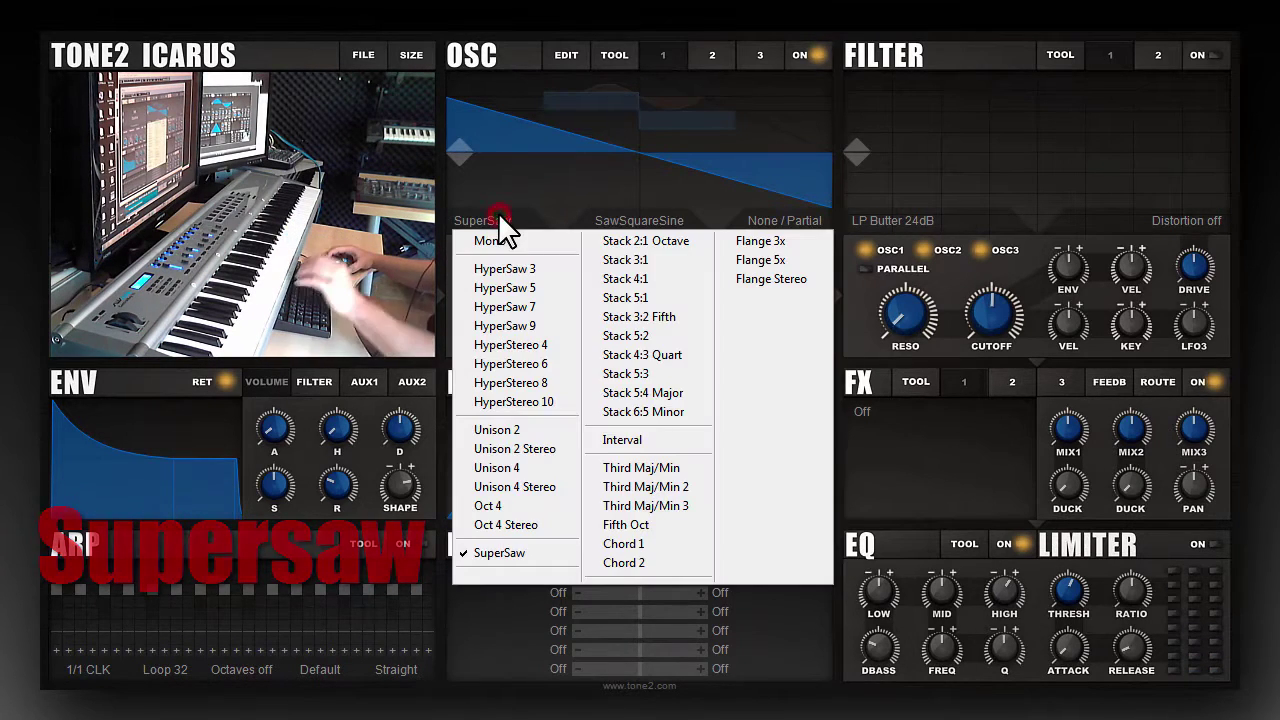
click(685, 391)
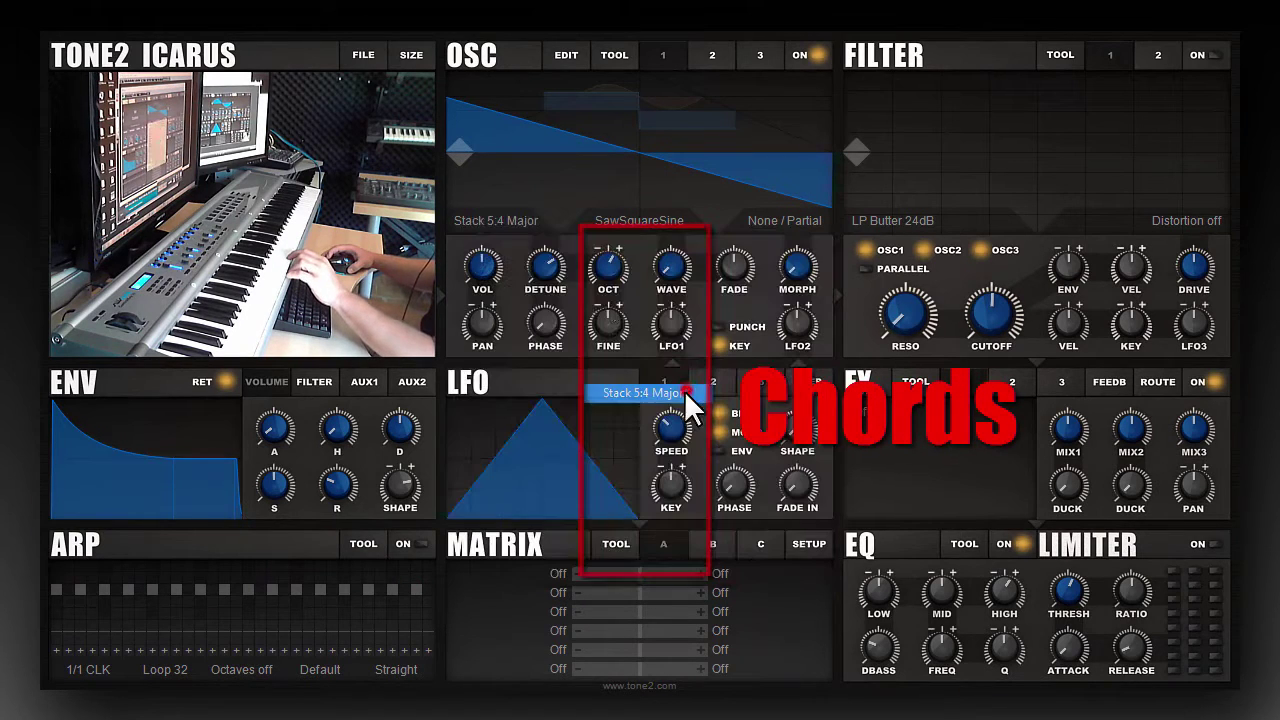
- Audition the Fifth Oct and Flange 5x unison modes on oscillator 1
click(520, 221)
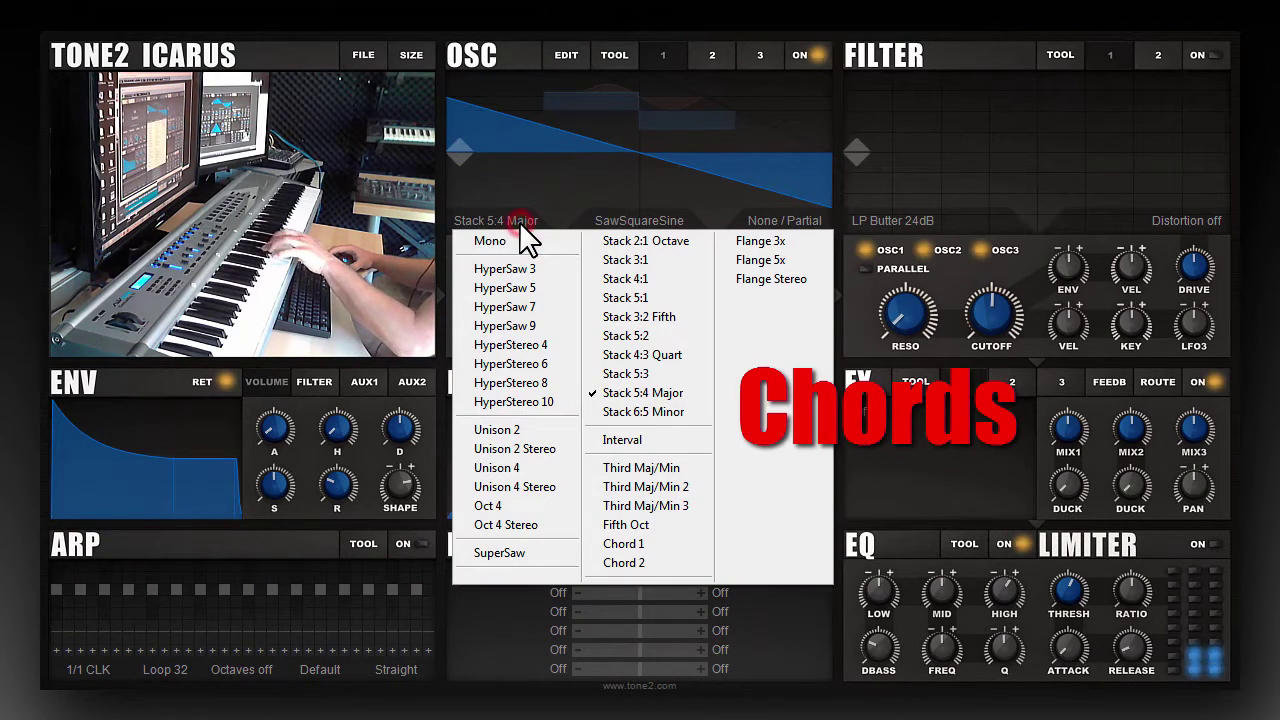
click(675, 440)
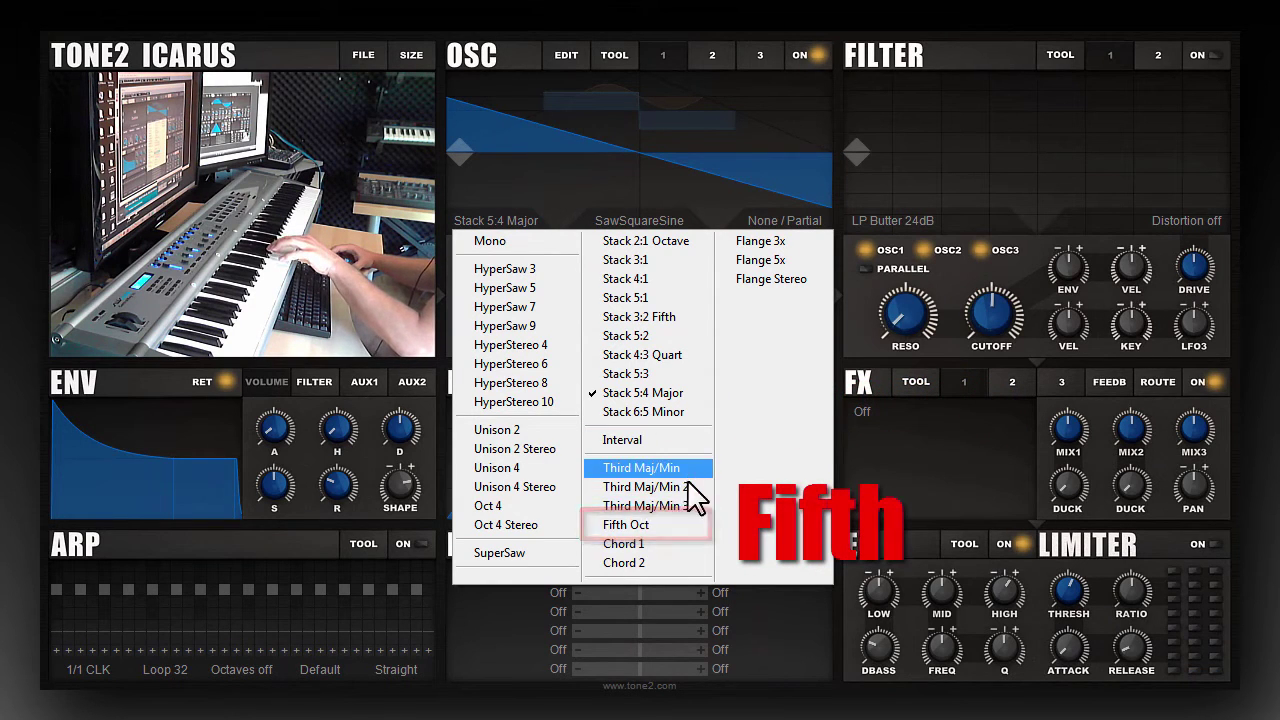
click(683, 524)
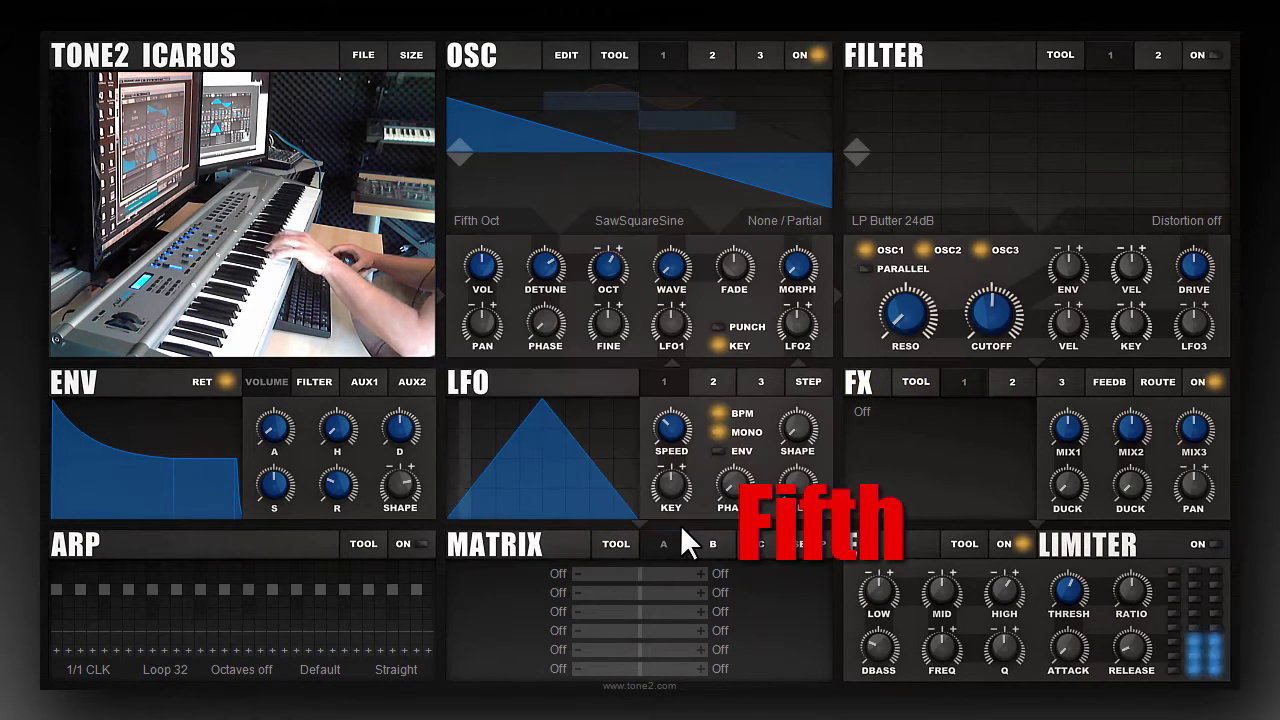
click(466, 226)
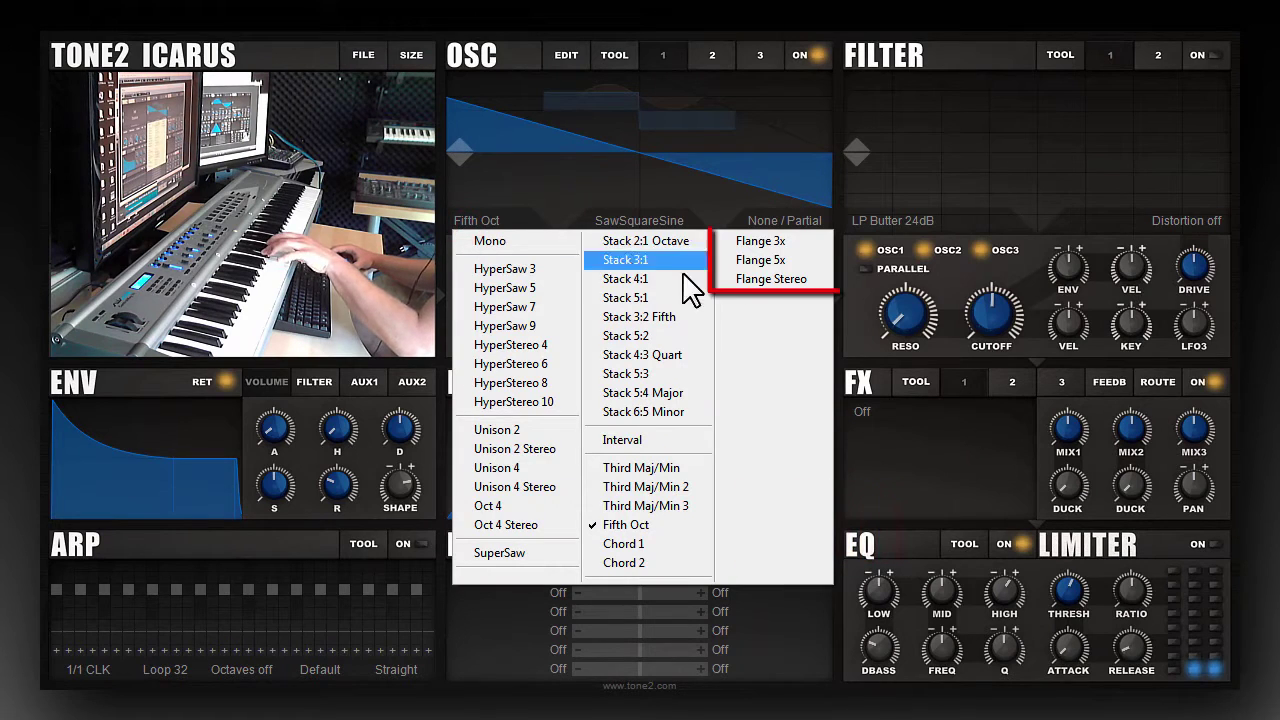
click(775, 262)
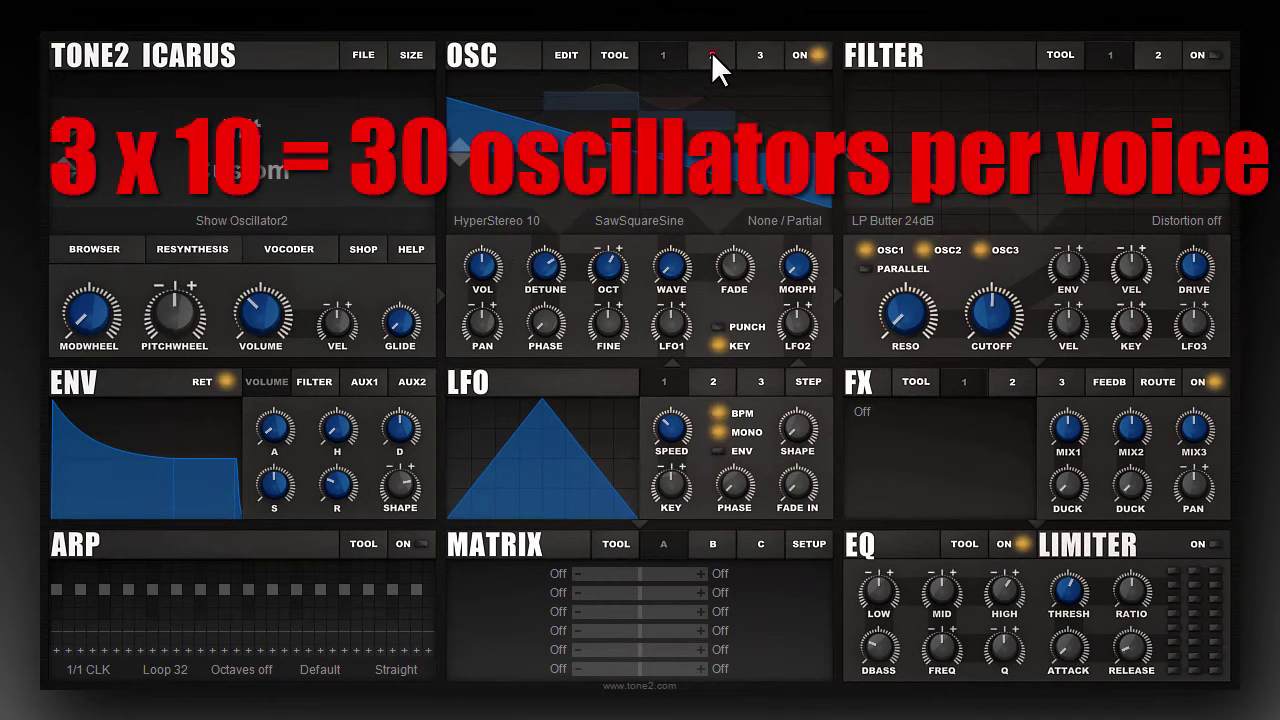
- Bring up oscillator 2's unison modes and set oscillator 3's unison mode to HyperStereo 10
click(711, 57)
click(758, 55)
click(714, 57)
click(478, 230)
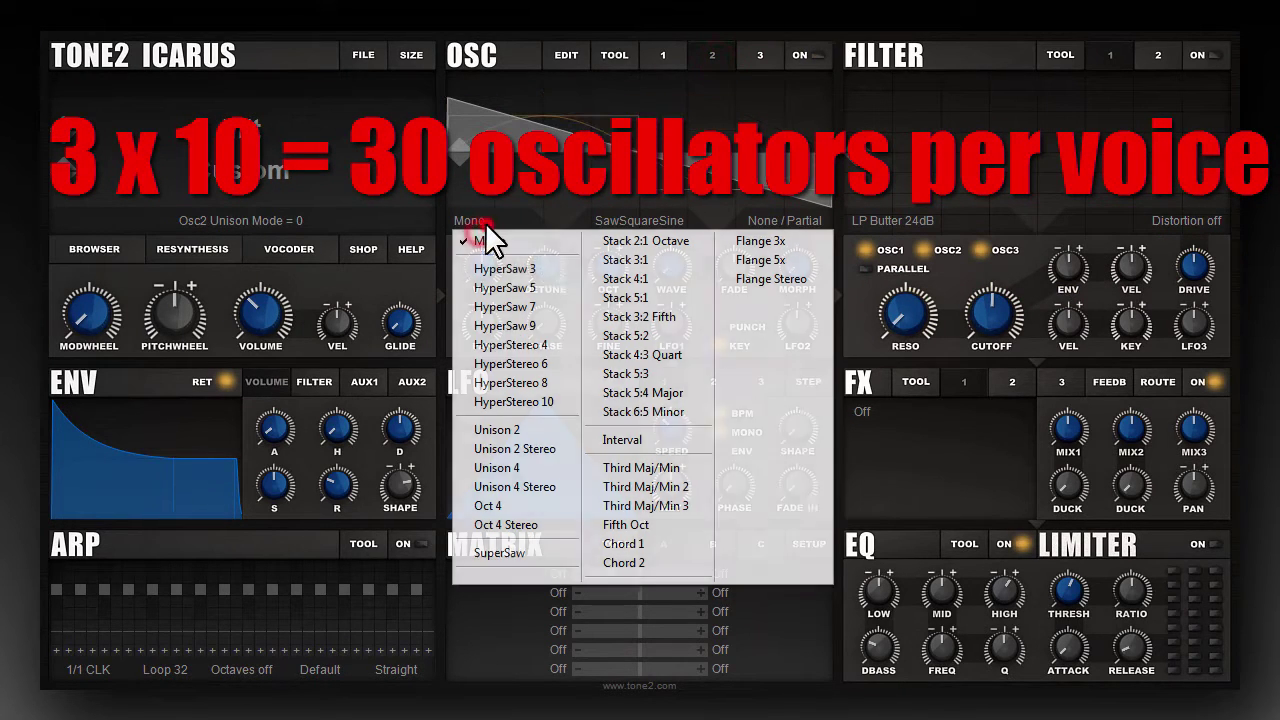
click(760, 55)
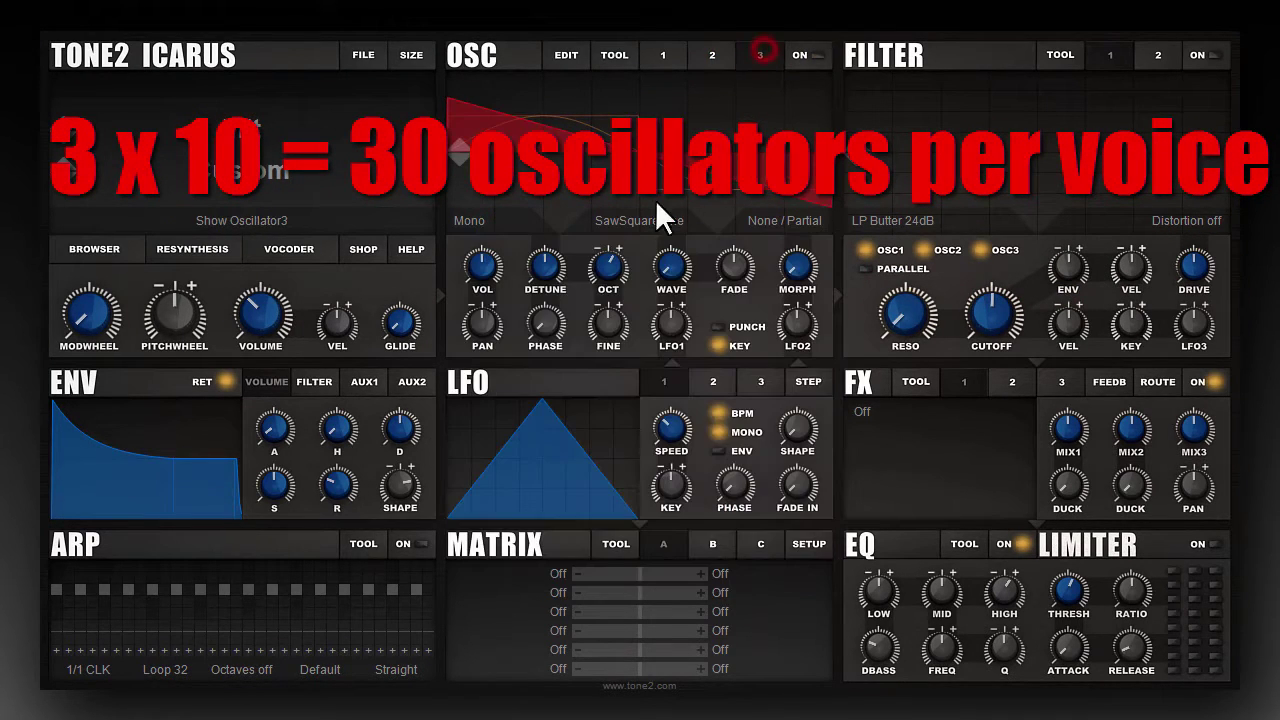
click(481, 238)
click(535, 401)
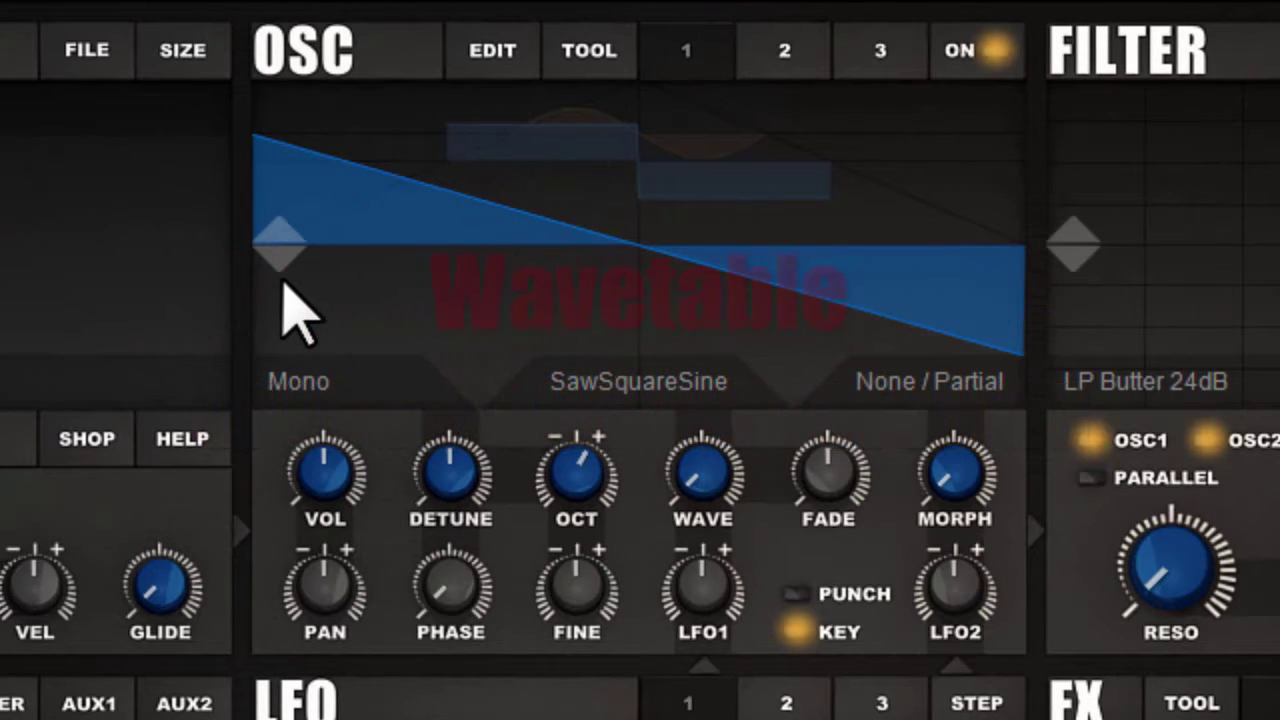
- Load the Saw Triangle wavetable on oscillator 1 and switch it to Basic Waveforms
click(650, 382)
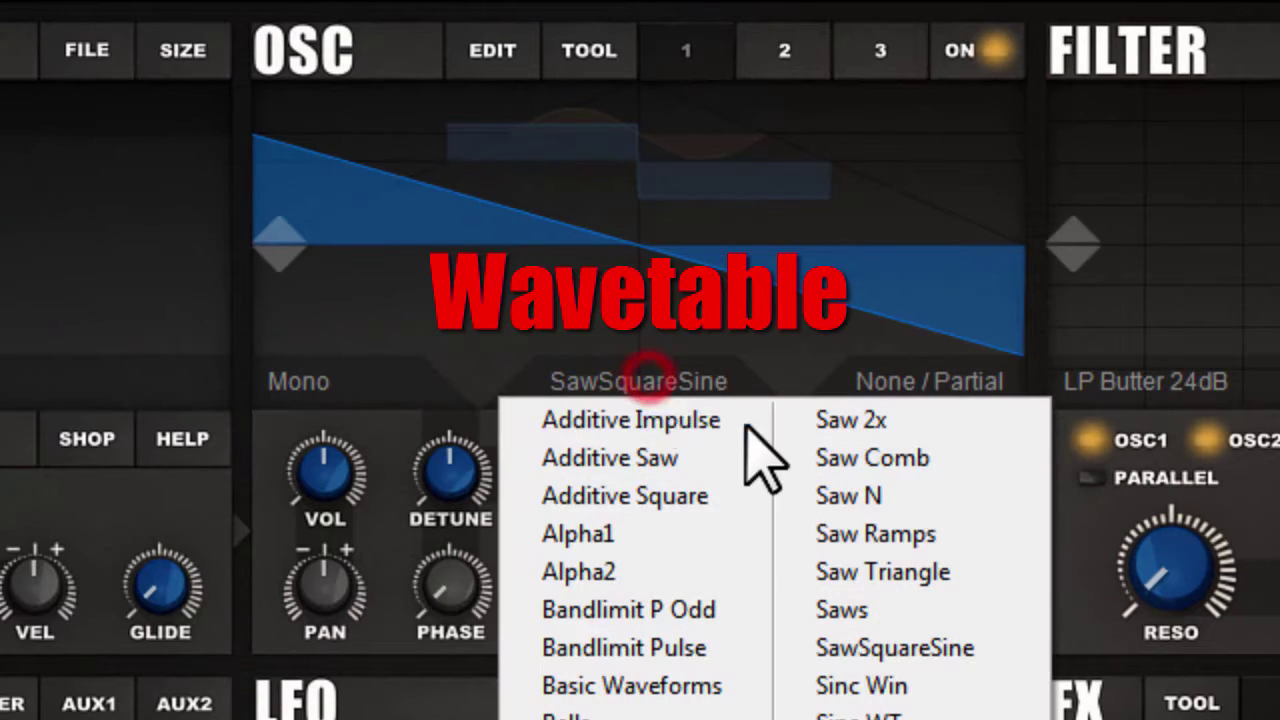
click(896, 580)
click(640, 382)
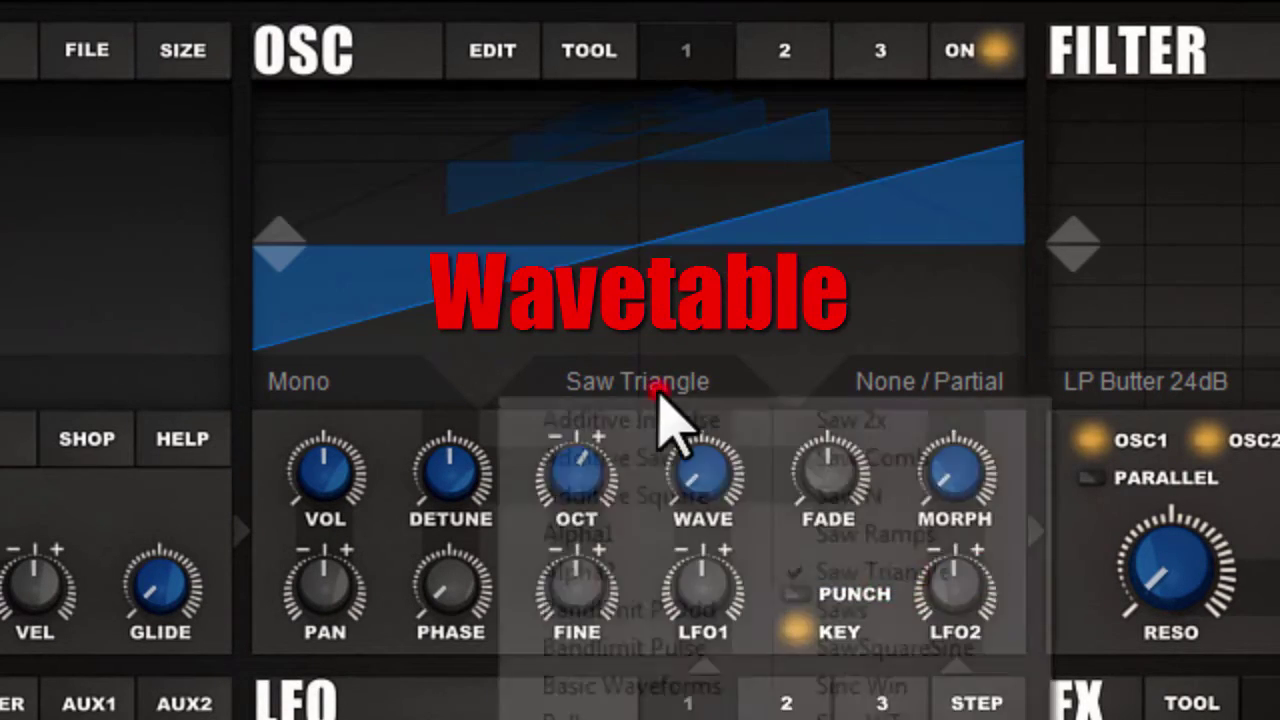
click(543, 682)
- Load the Drumset 909 wavetable on oscillator 1 and switch it to FM OPL3 Wave
click(625, 383)
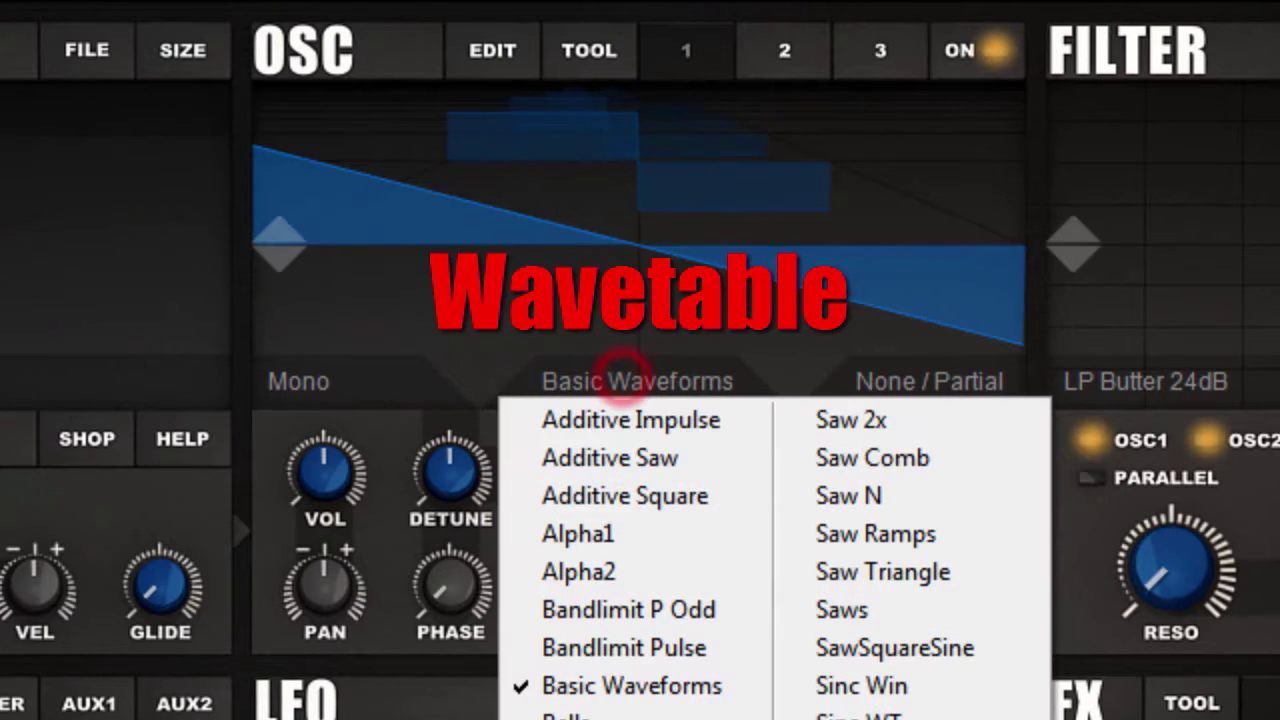
click(651, 551)
click(660, 385)
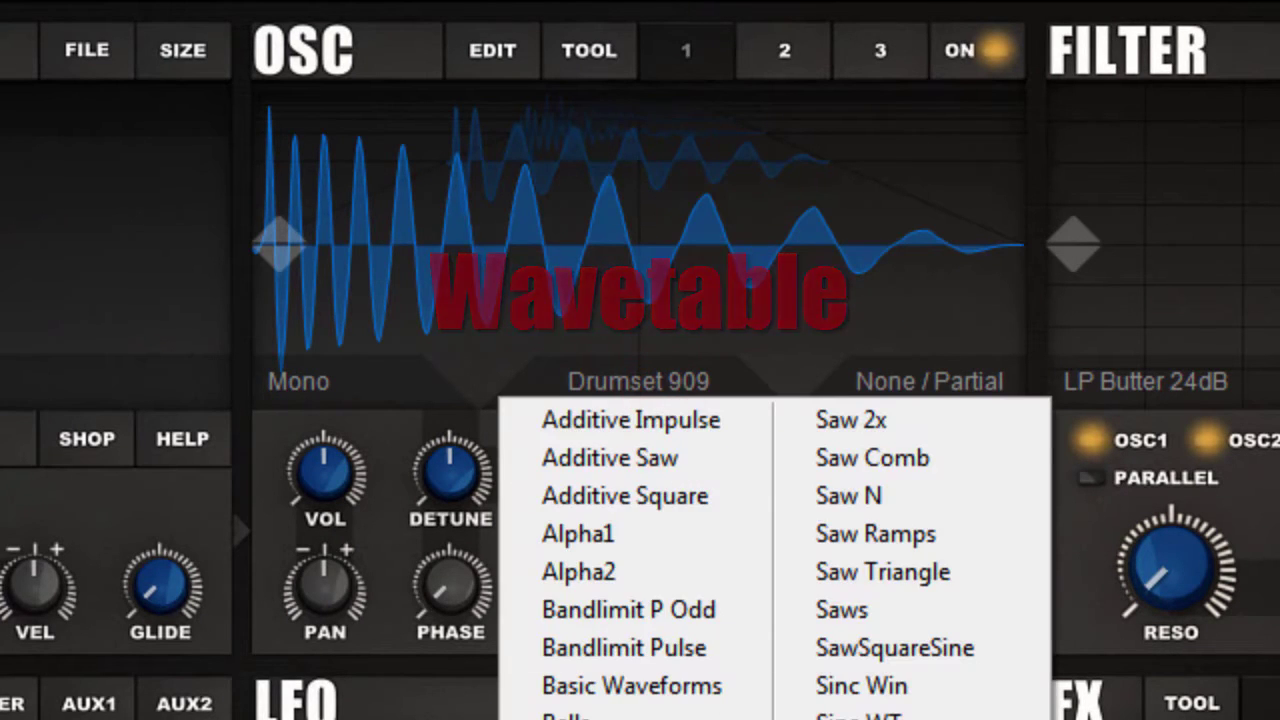
click(629, 443)
- Load the Formant Saw wavetable on oscillator 1 and switch it to Drumset 909
click(665, 382)
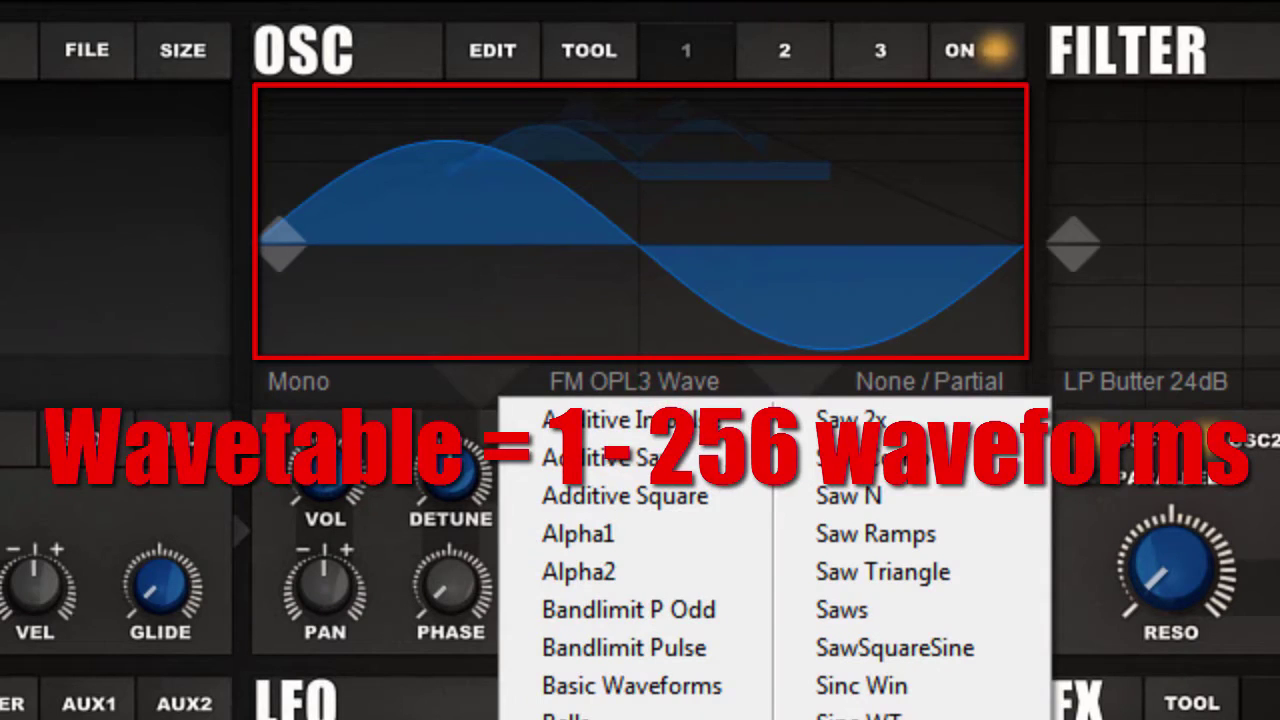
click(629, 443)
click(645, 378)
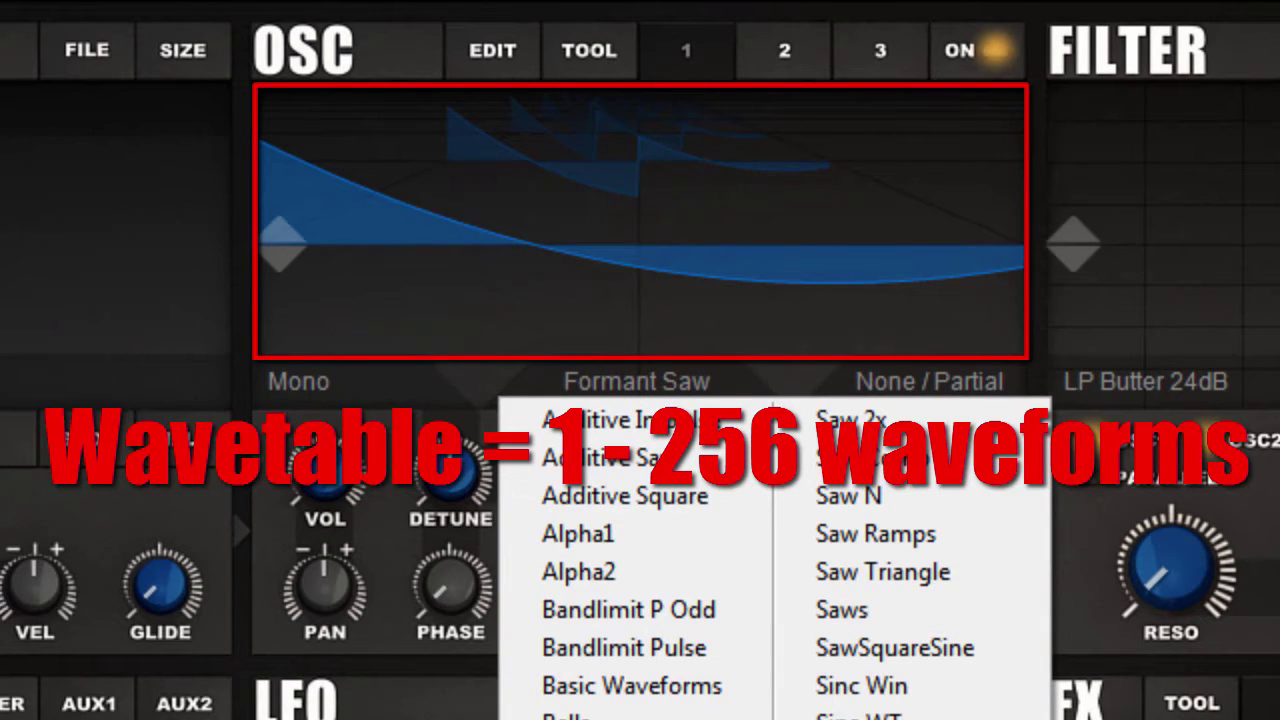
click(629, 443)
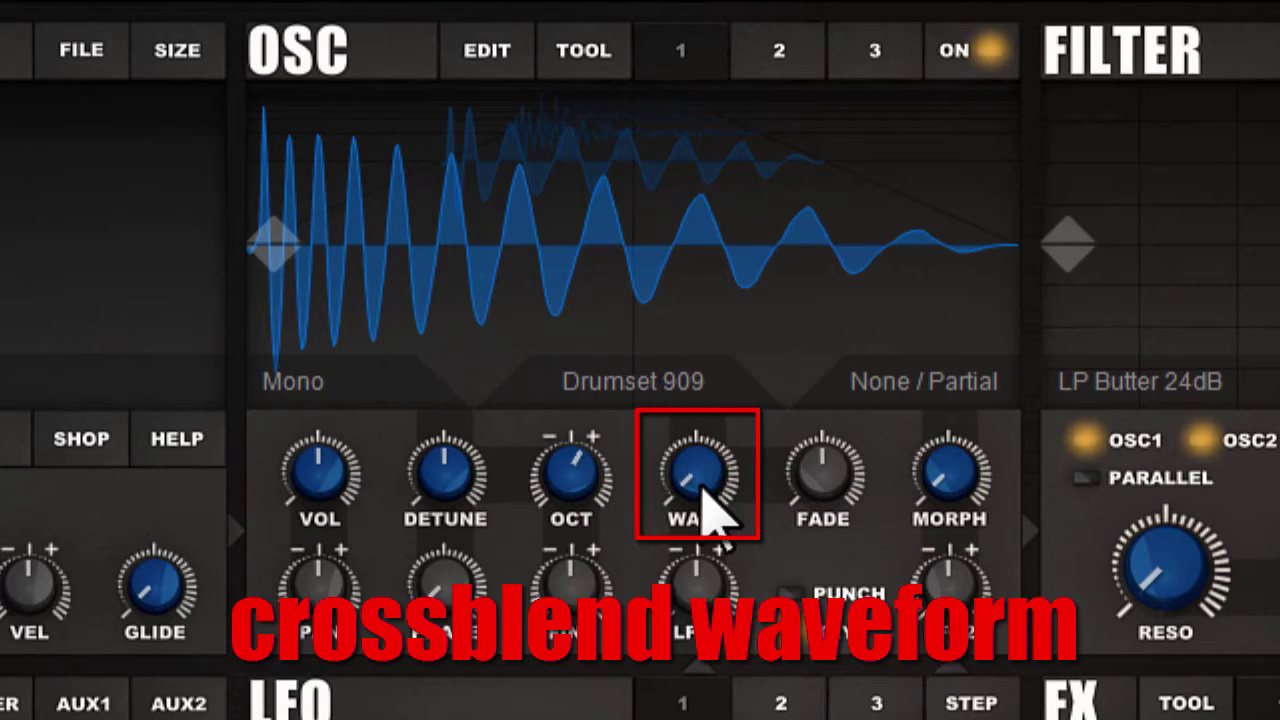
- Sweep oscillator 1's wave position through the Drumset 909 wavetable and return it to the first waveform
drag(703, 495, 765, 690)
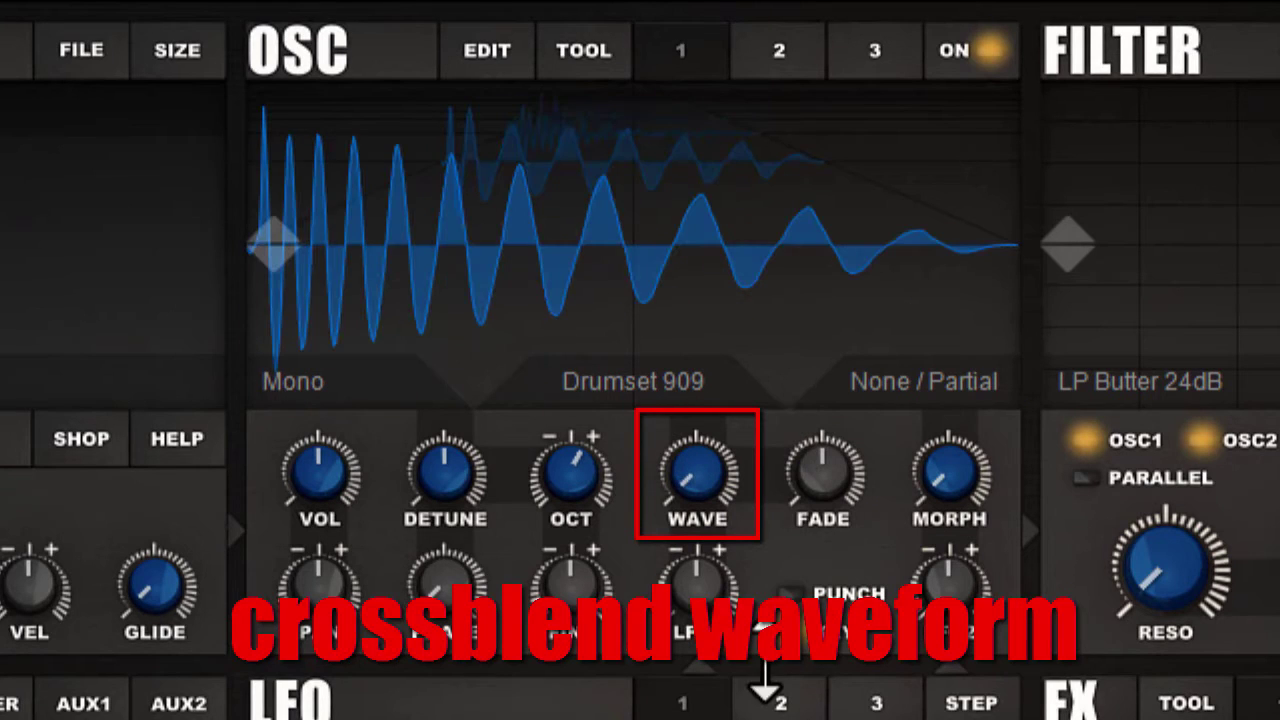
drag(775, 555, 760, 615)
mouse_move(763, 541)
mouse_down()
mouse_move(794, 323)
mouse_move(800, 400)
mouse_move(776, 535)
mouse_up()
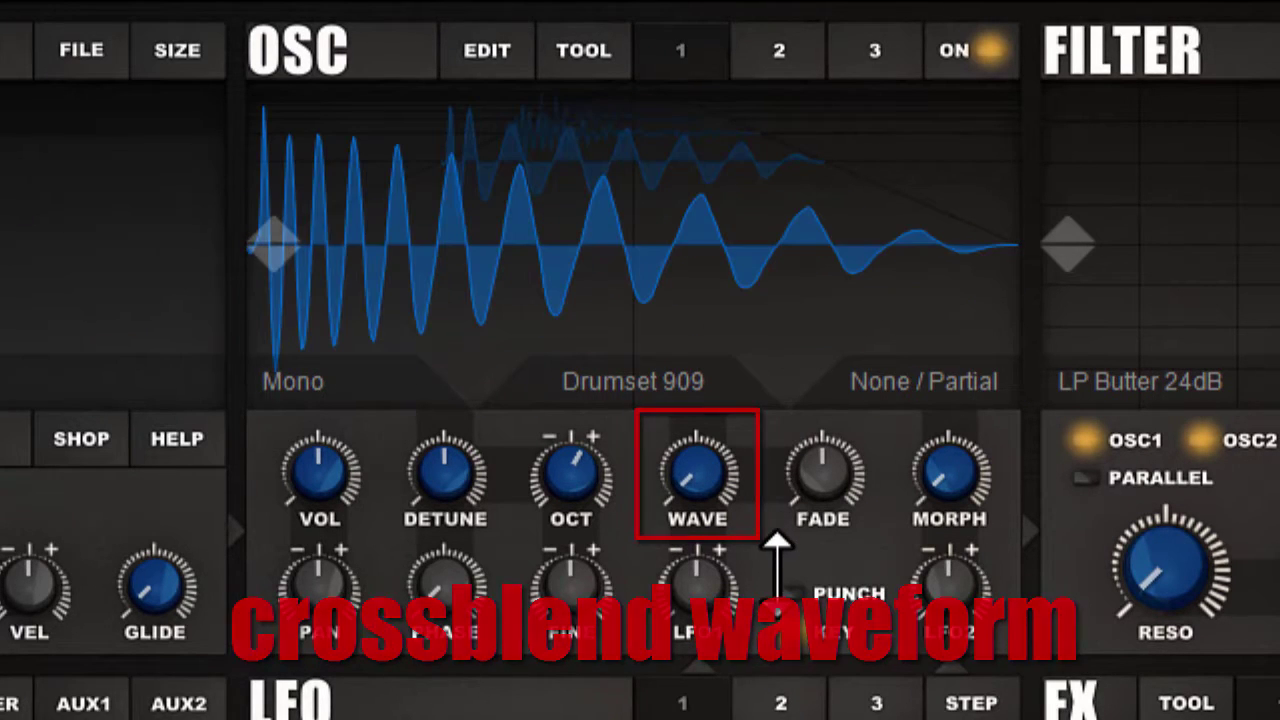
- Load the Additive Impulse wavetable on oscillator 1 and compare its wave sweep with Fade at 0 and at 100
click(660, 381)
click(686, 423)
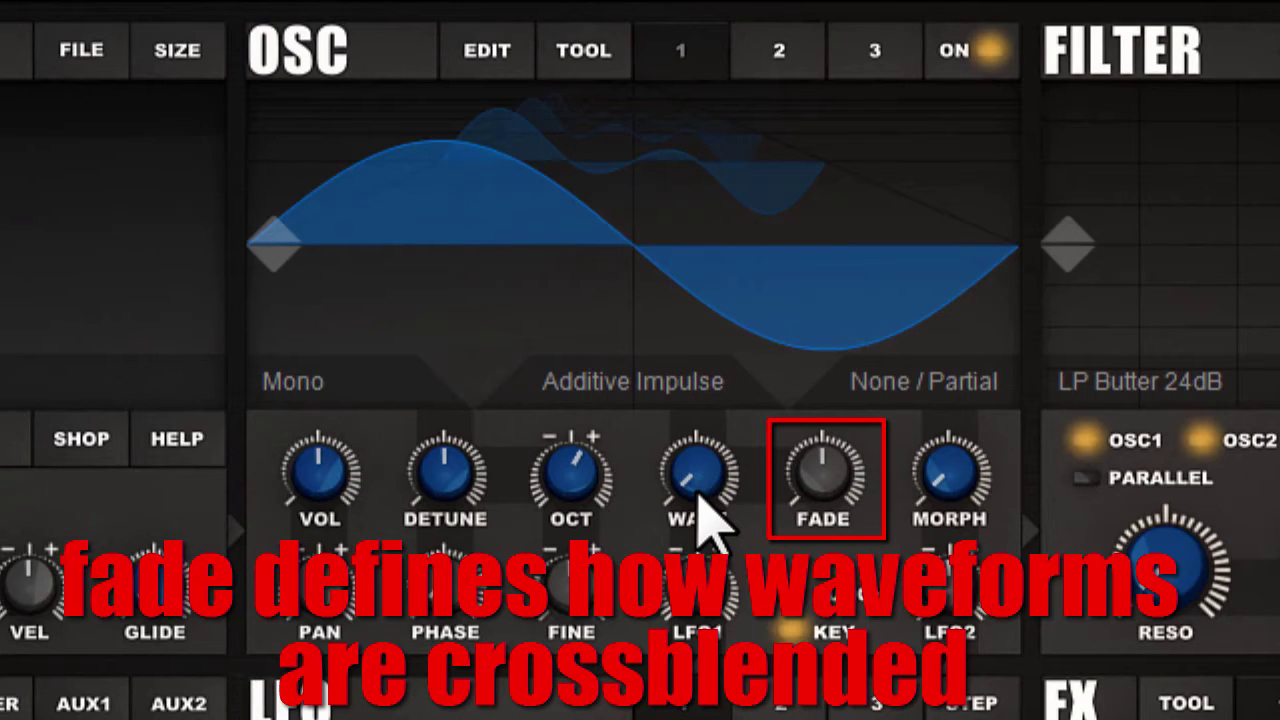
drag(831, 500, 831, 560)
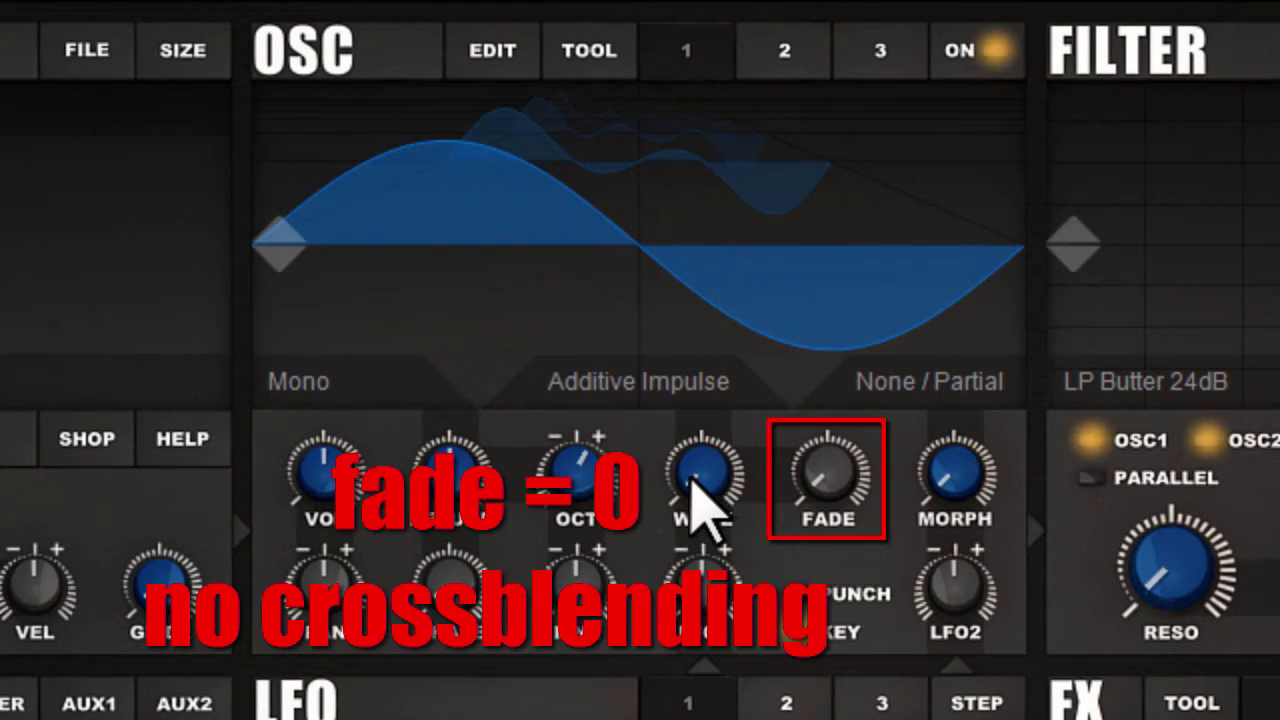
drag(695, 482, 766, 508)
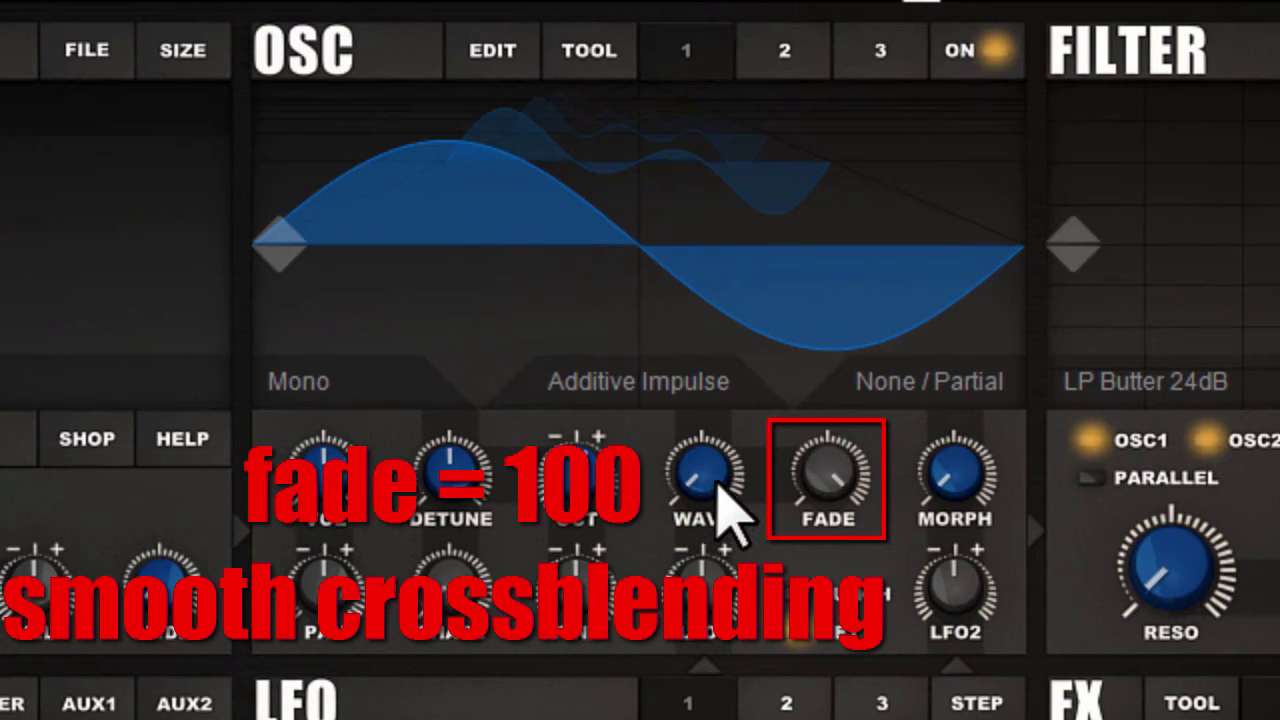
drag(722, 492, 757, 614)
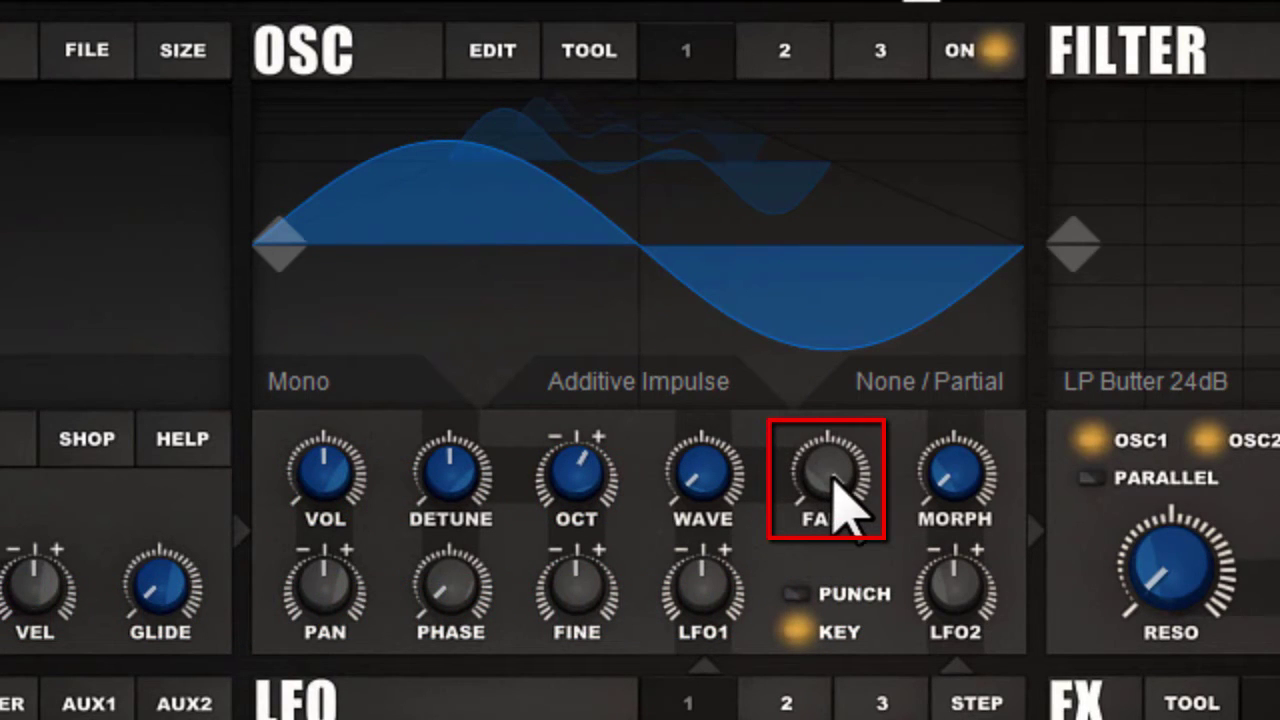
drag(838, 497, 843, 676)
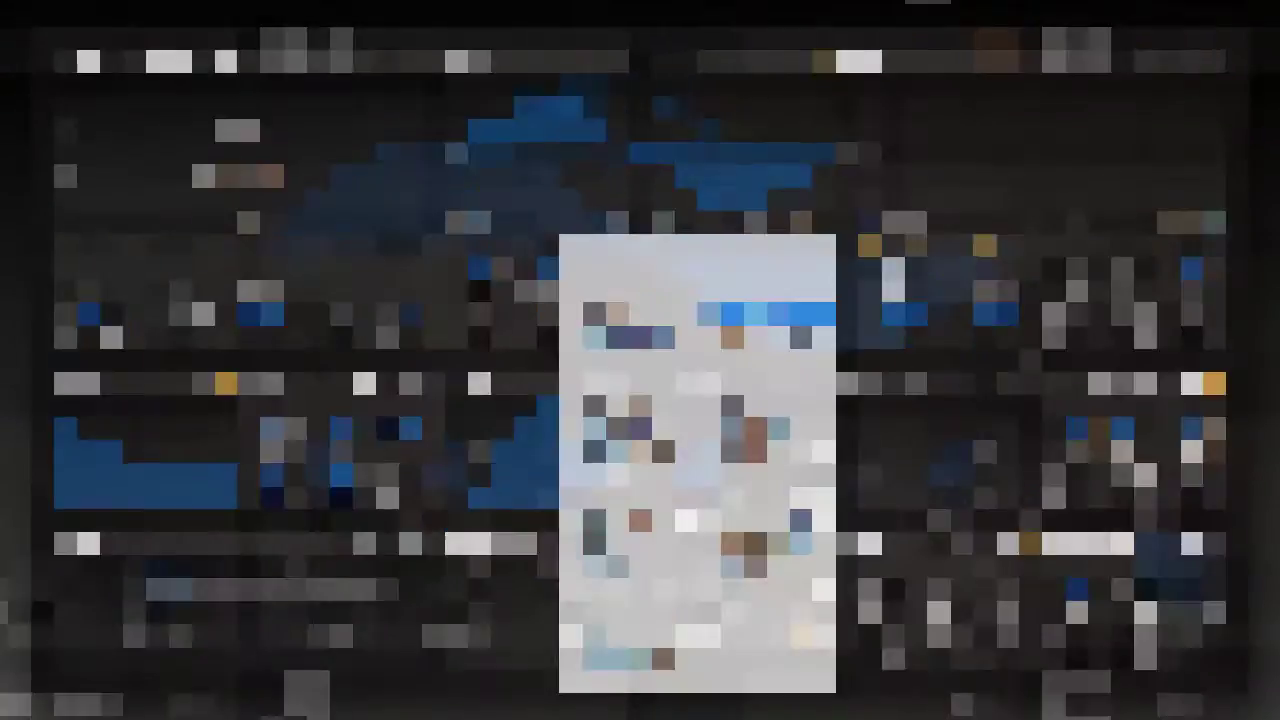
- Load the Saw Triangle wavetable on oscillator 1 and bring up its morph modes
click(843, 341)
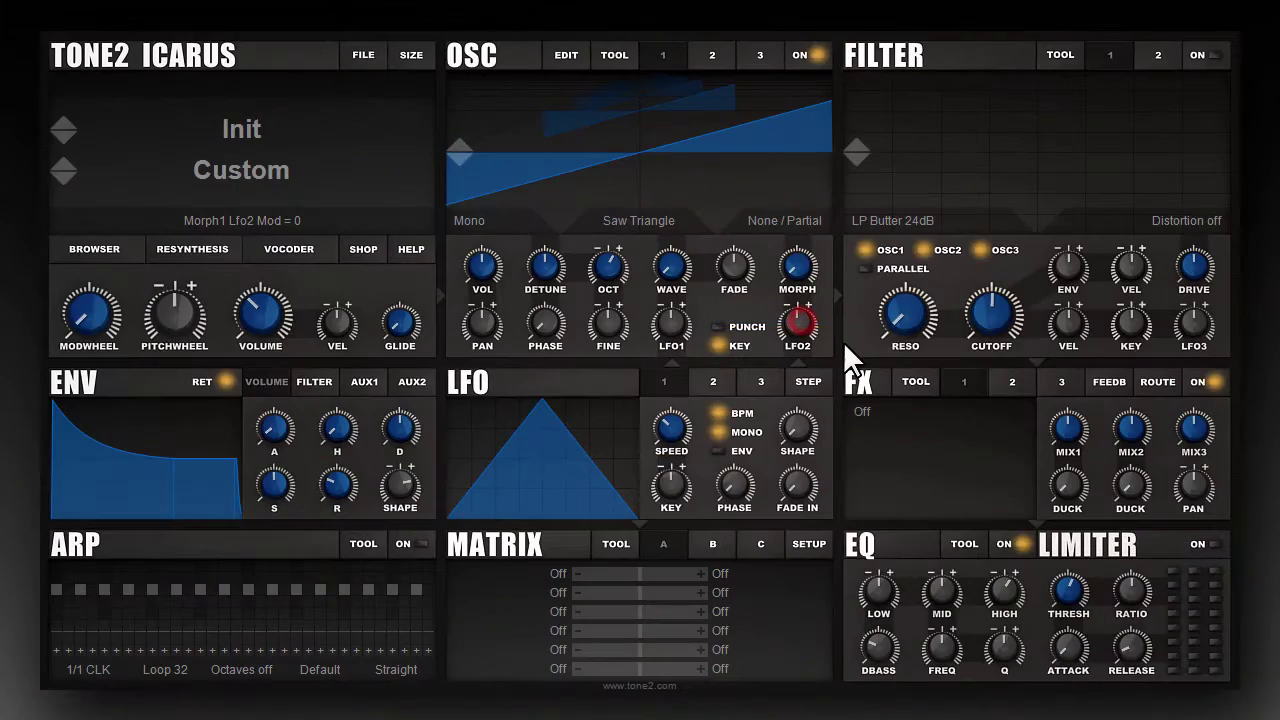
click(814, 221)
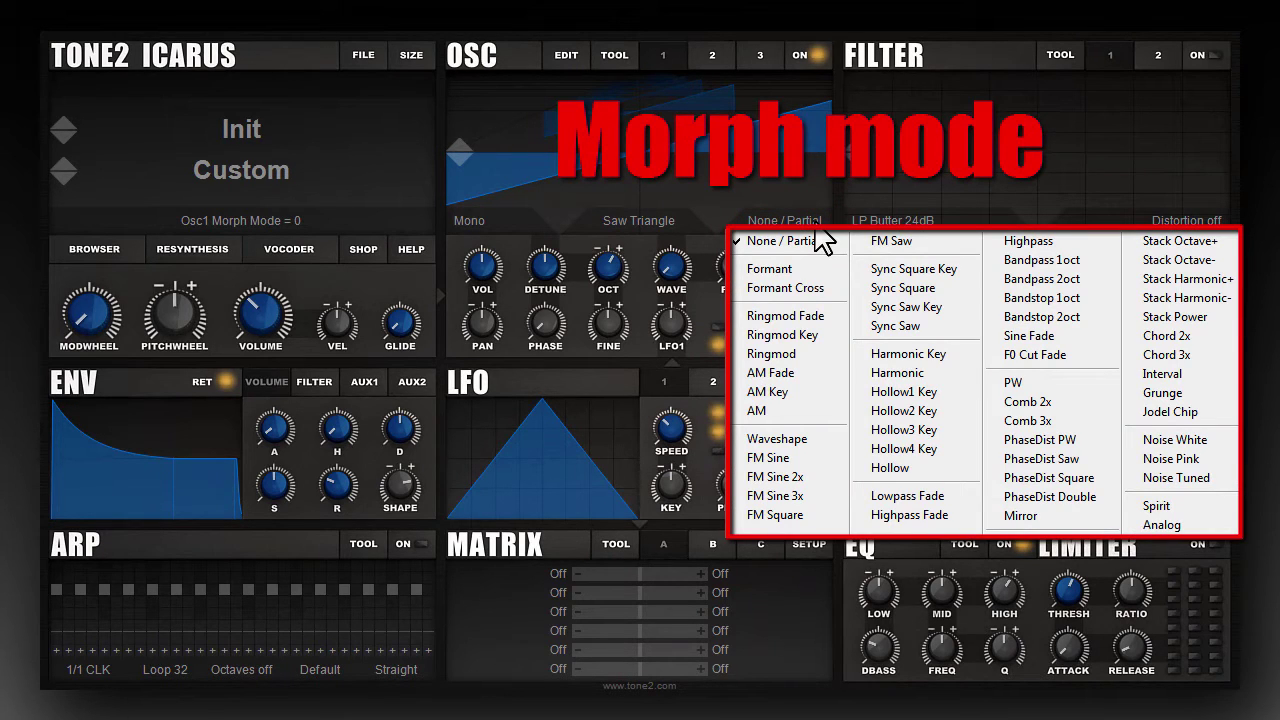
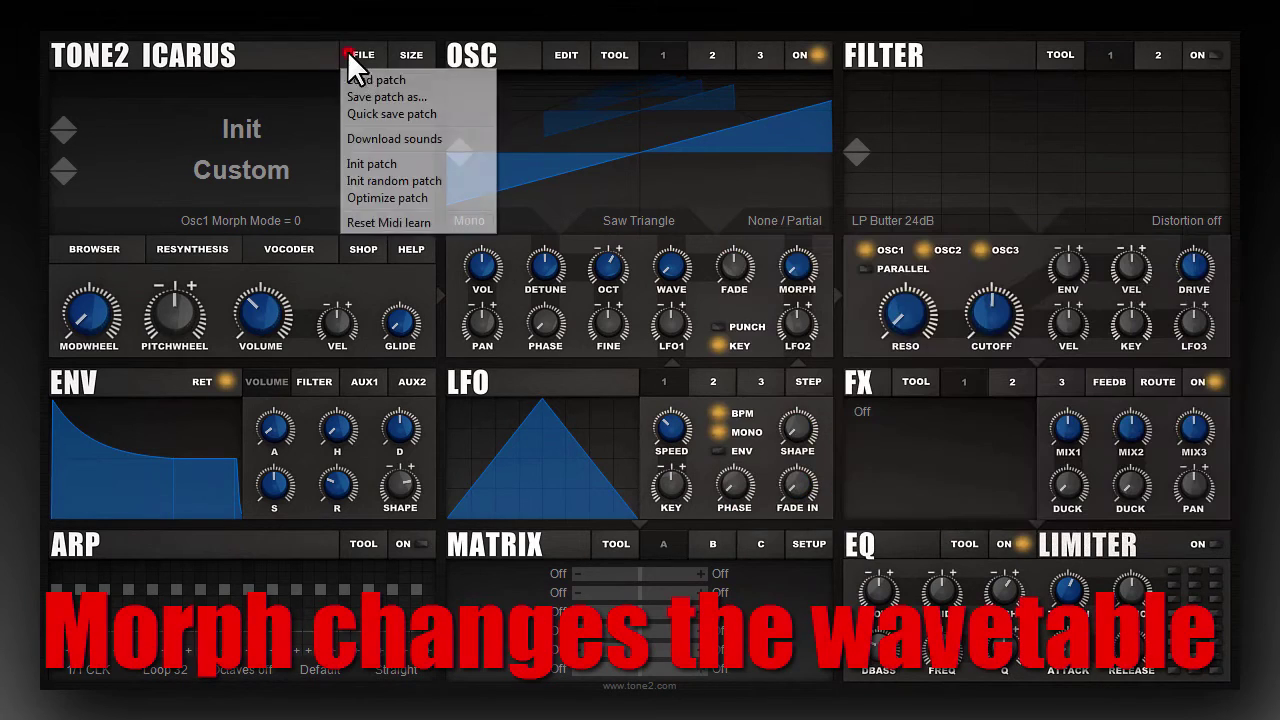
- Initialize the patch and set oscillator 1's morph mode to Waveshape
click(393, 163)
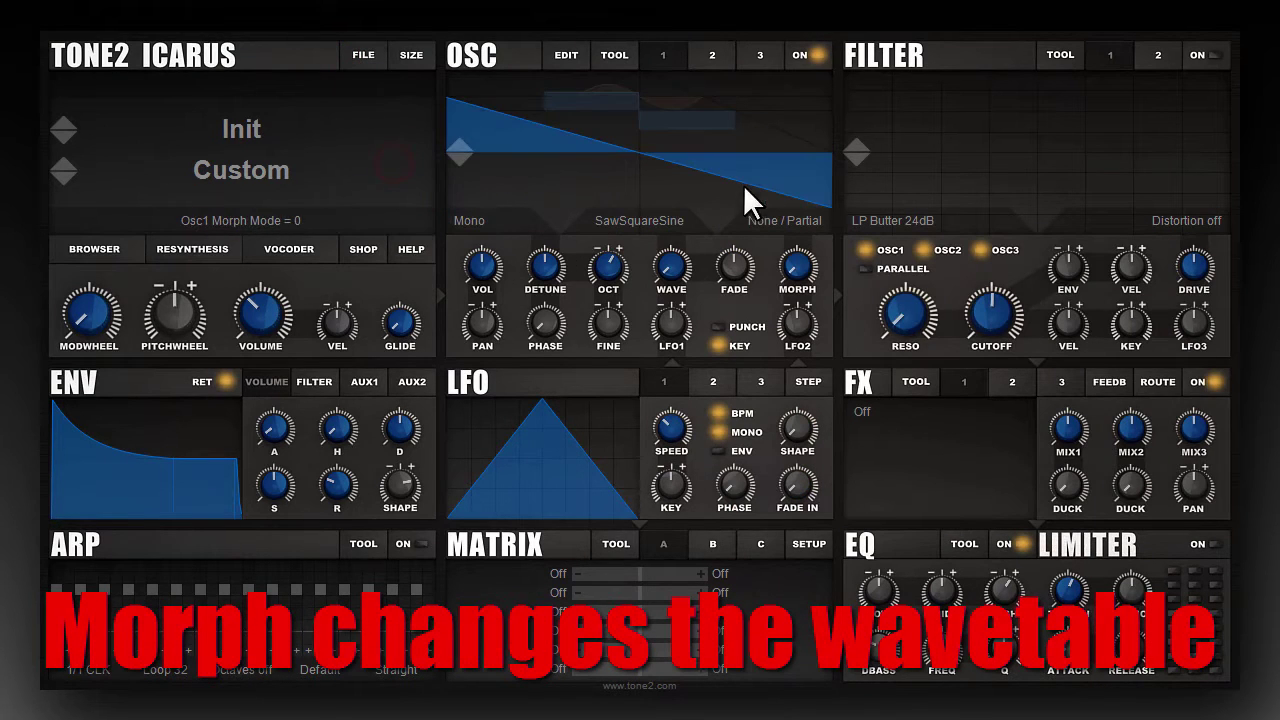
click(804, 222)
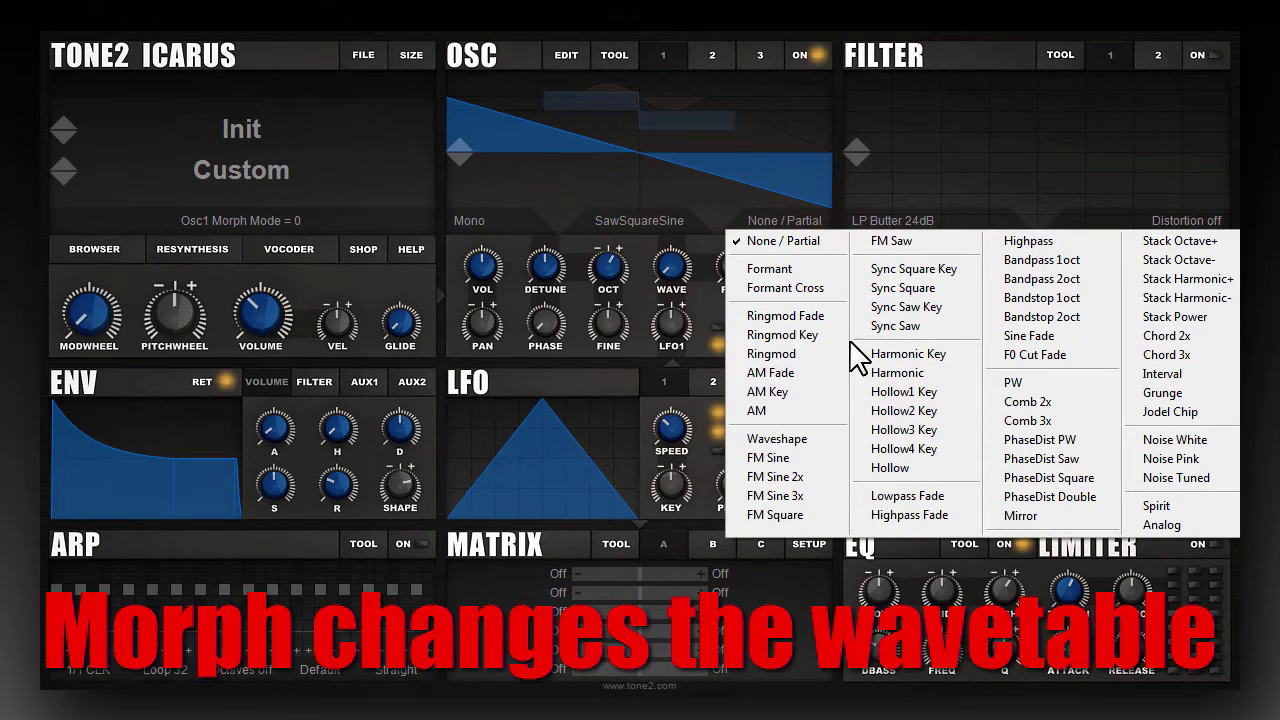
click(830, 440)
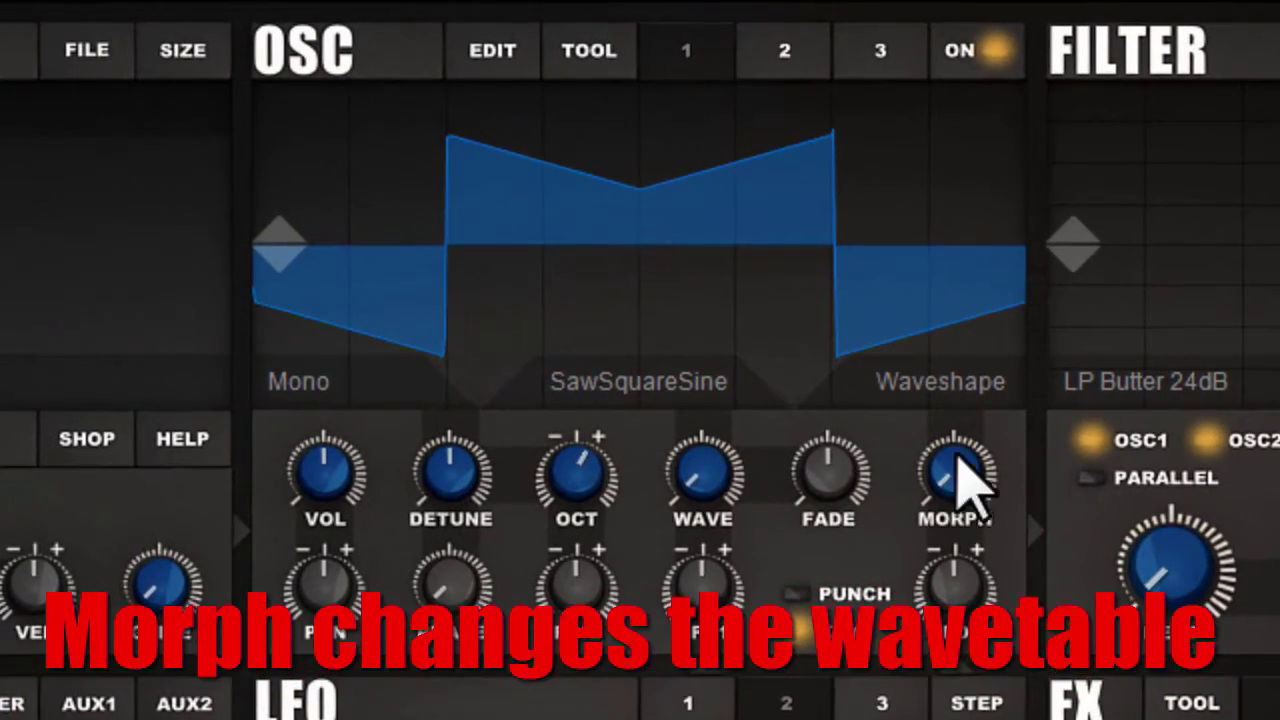
- Sweep oscillator 1's Morph amount to audition the Waveshape mode on the SawSquareSine wavetable
drag(957, 505, 992, 510)
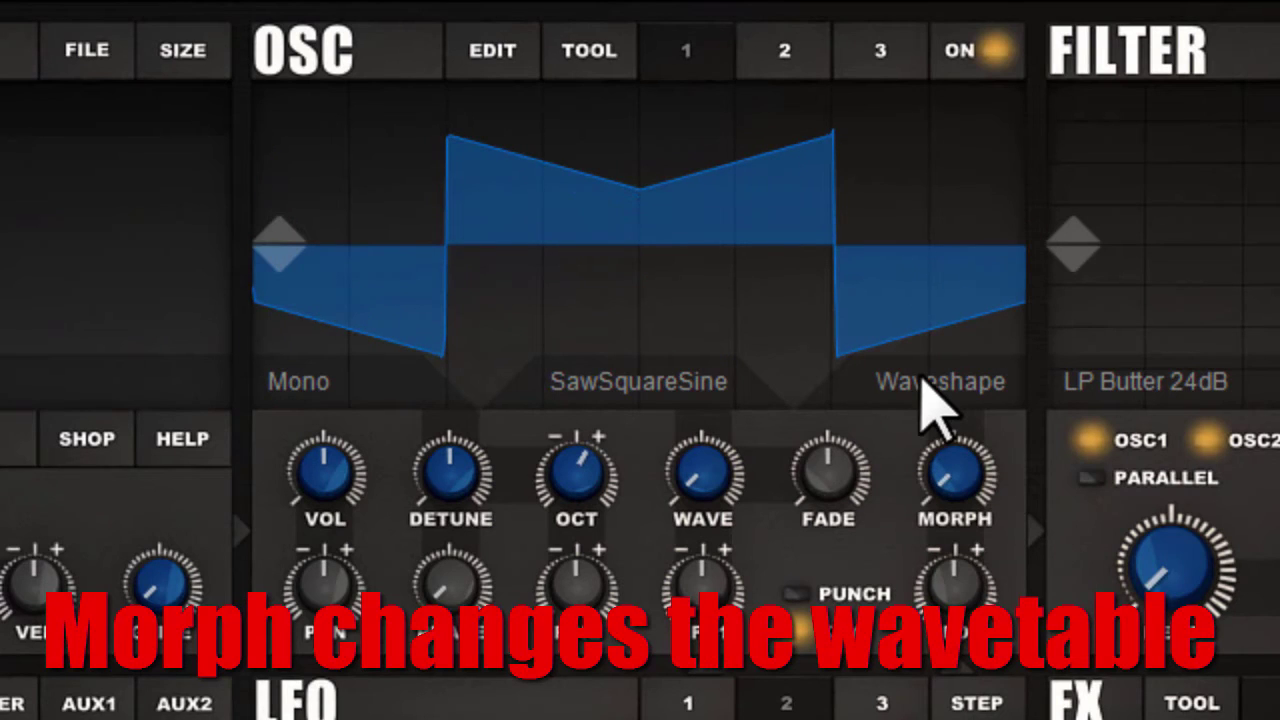
click(922, 385)
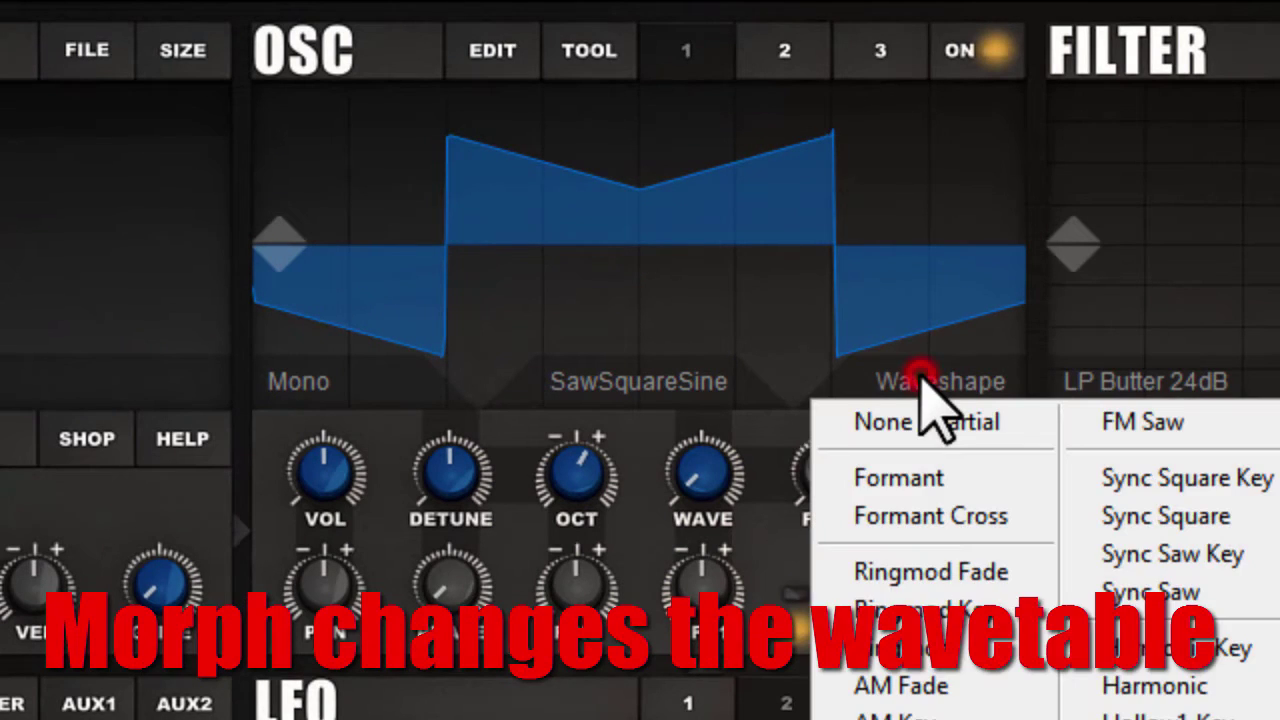
click(760, 458)
drag(975, 510, 830, 475)
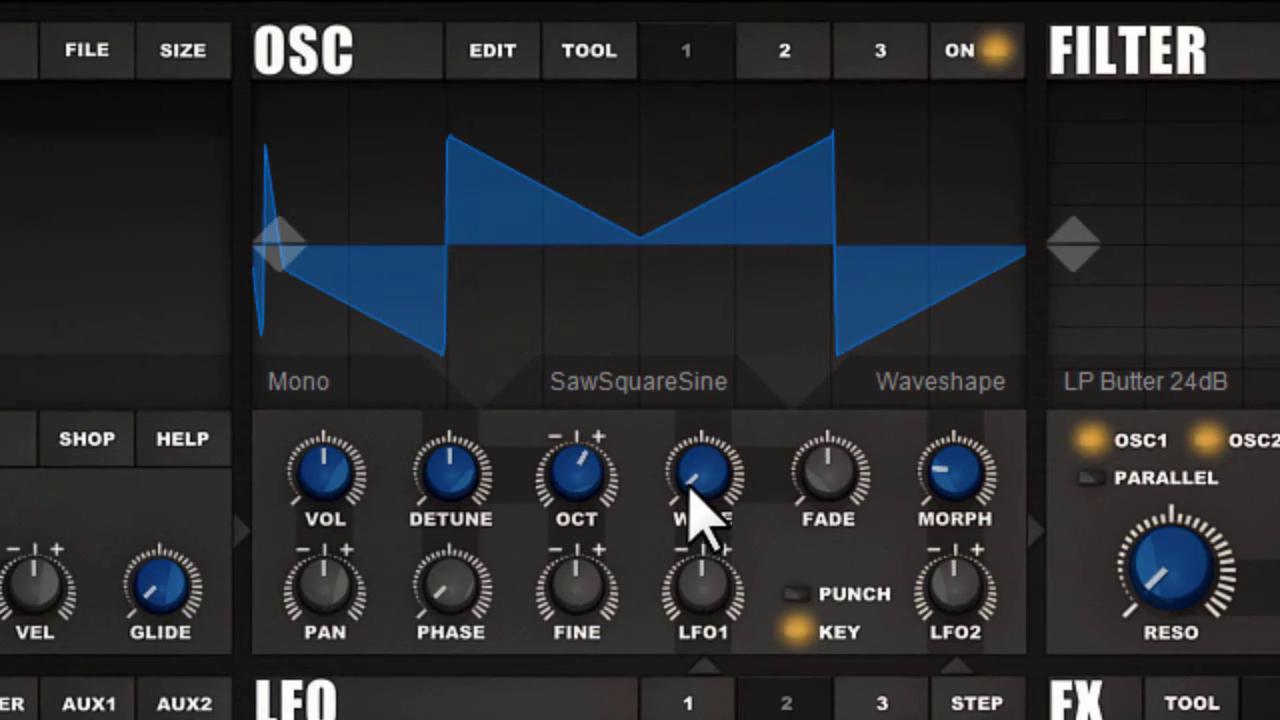
- Vary Wave and Morph in turn on oscillator 1, ending with a Morph amount that folds the saw into many cycles
drag(695, 484, 785, 240)
drag(958, 472, 1016, 365)
drag(728, 452, 684, 690)
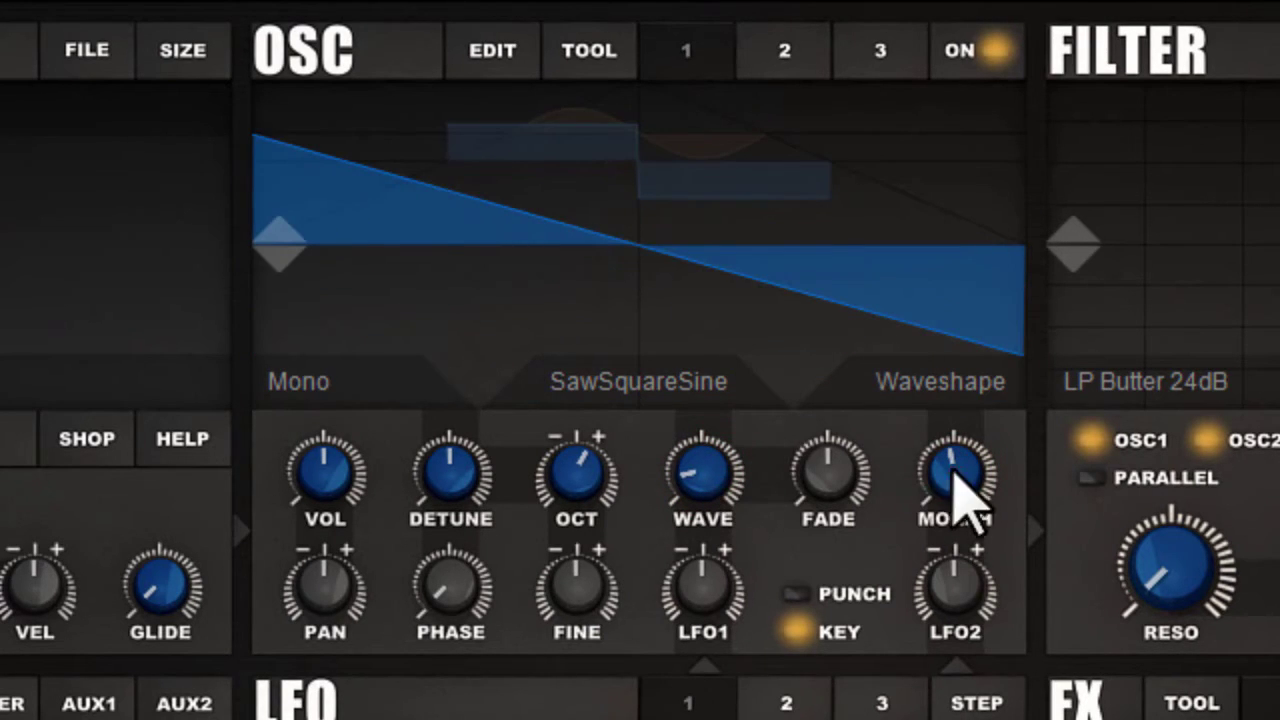
drag(960, 490, 1000, 471)
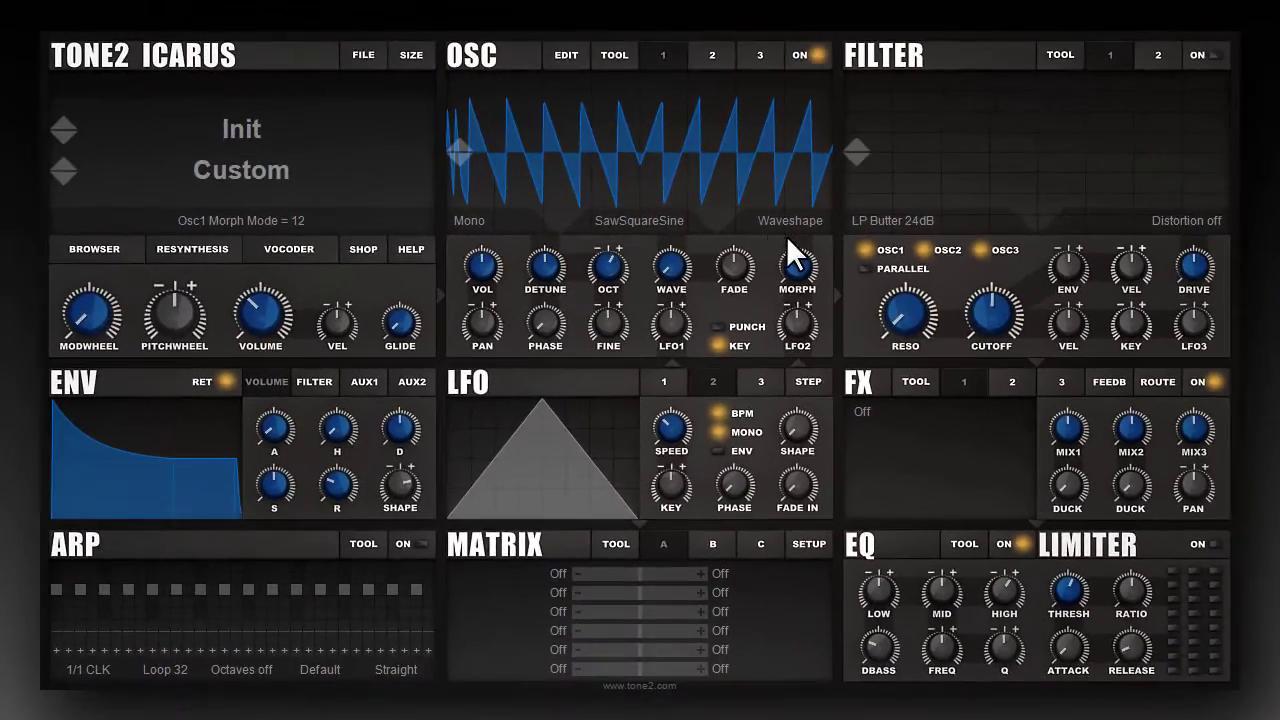
- Apply the Waveshape morph to oscillator 1's wavetable and sweep the wave position through the result
click(613, 58)
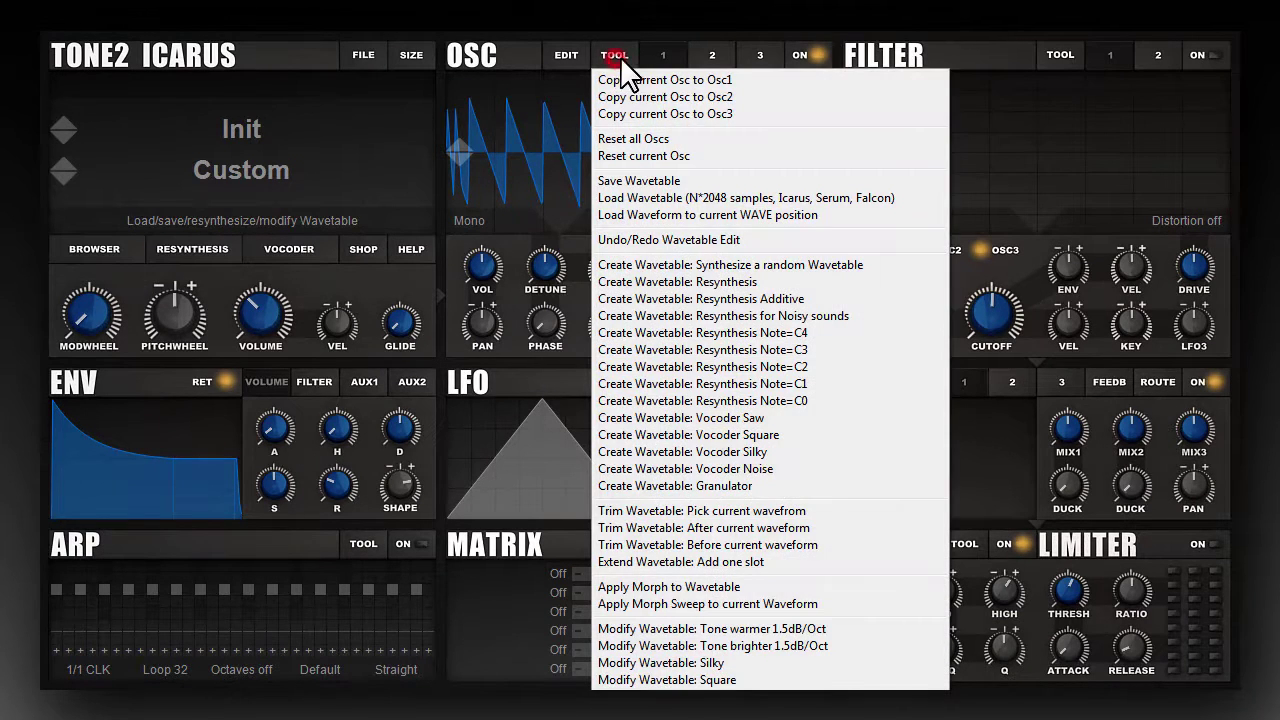
click(741, 588)
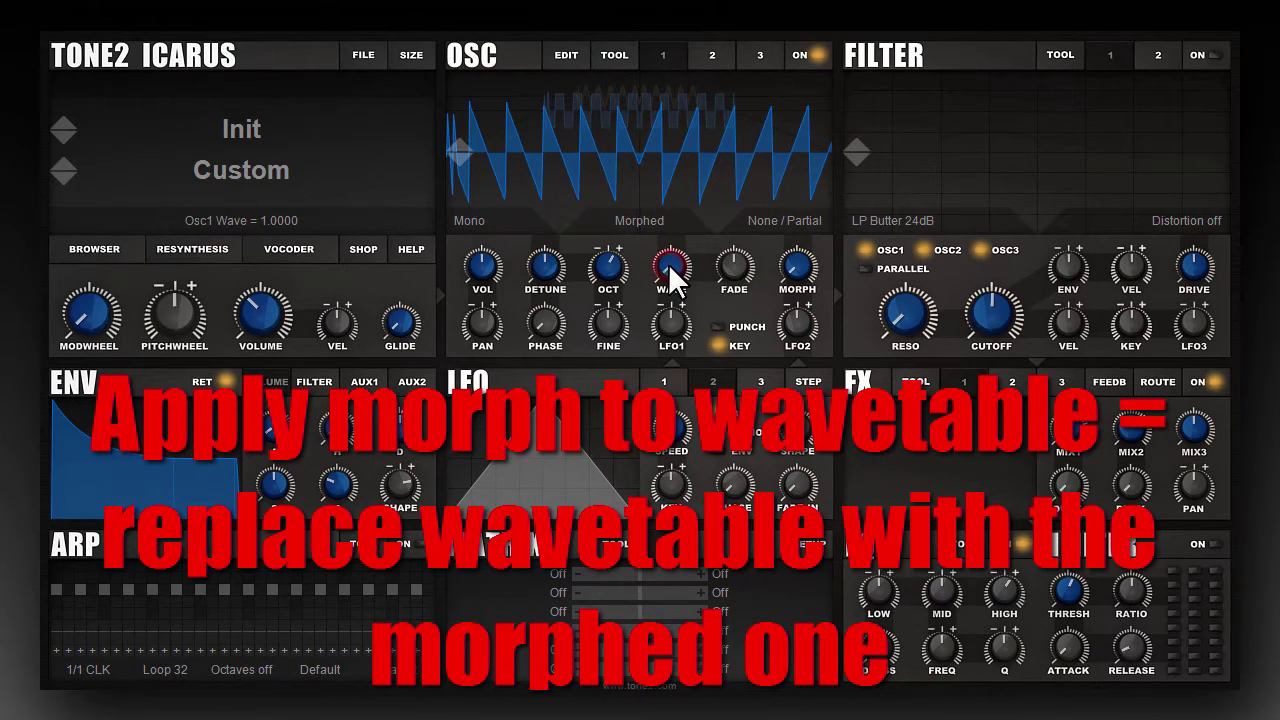
drag(668, 263, 687, 395)
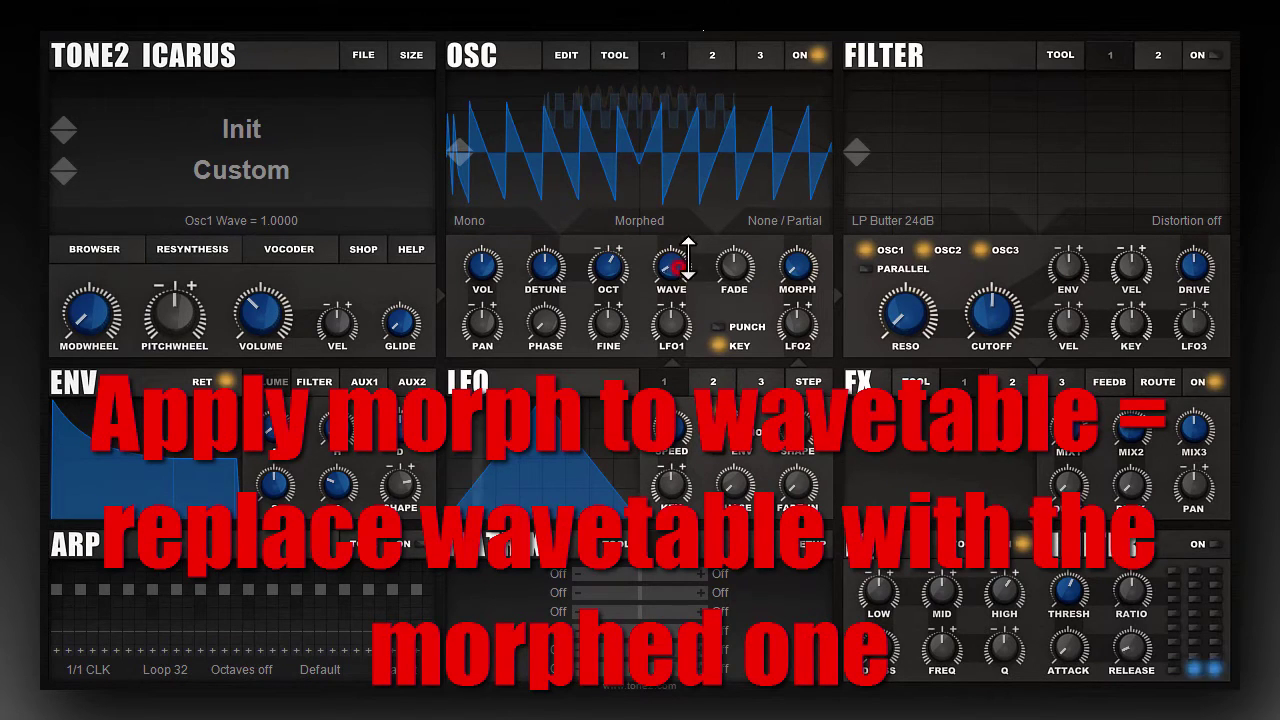
drag(677, 265, 709, 352)
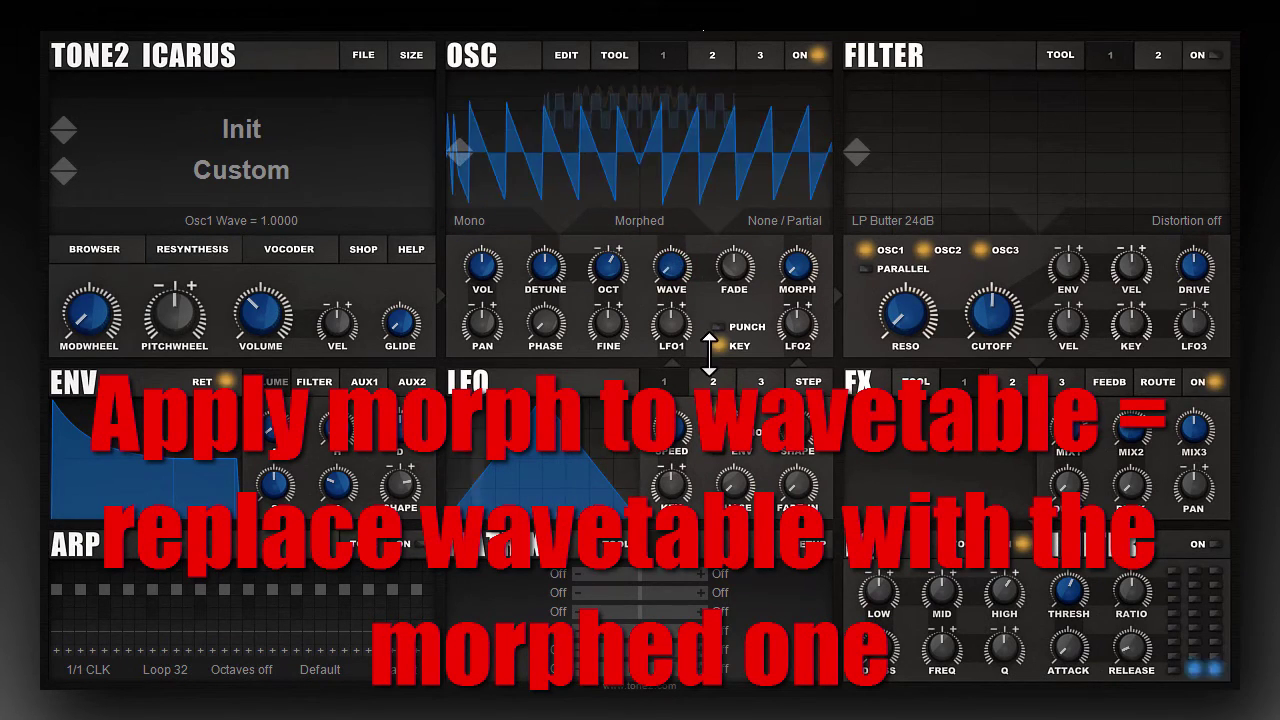
drag(704, 255, 697, 294)
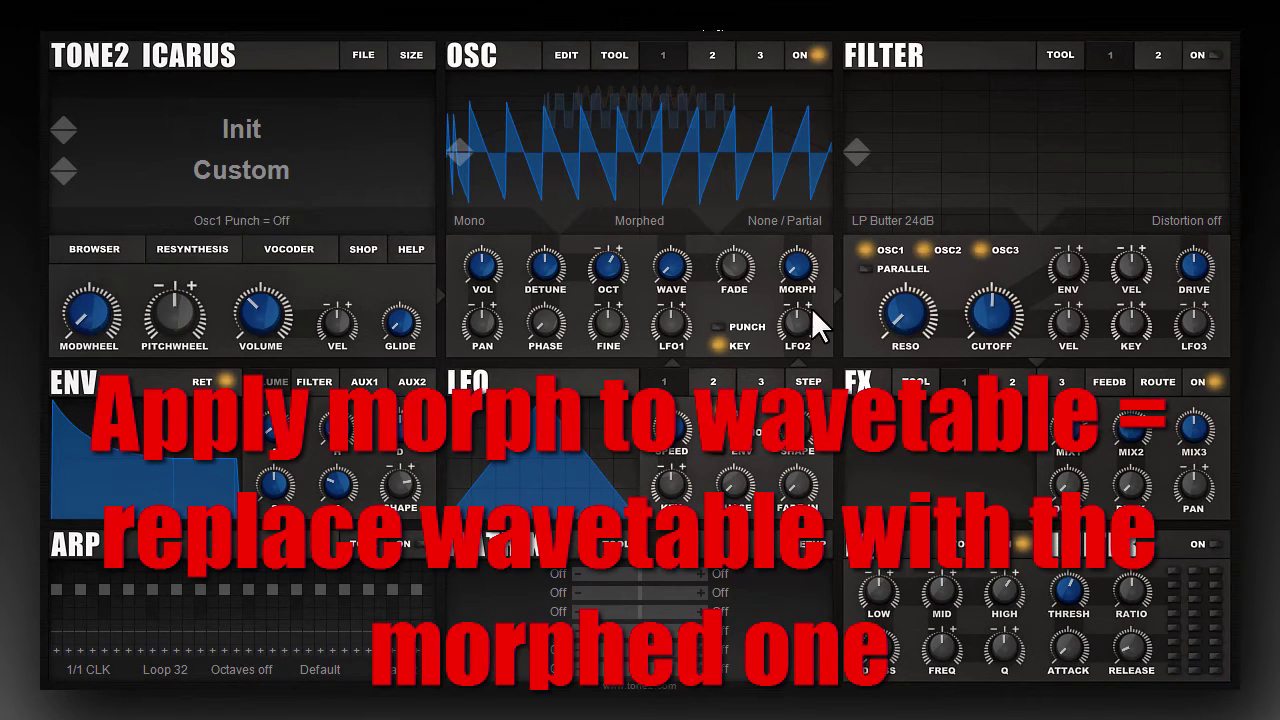
- Set oscillator 1's morph mode to FM Sine and raise its Morph amount
click(775, 221)
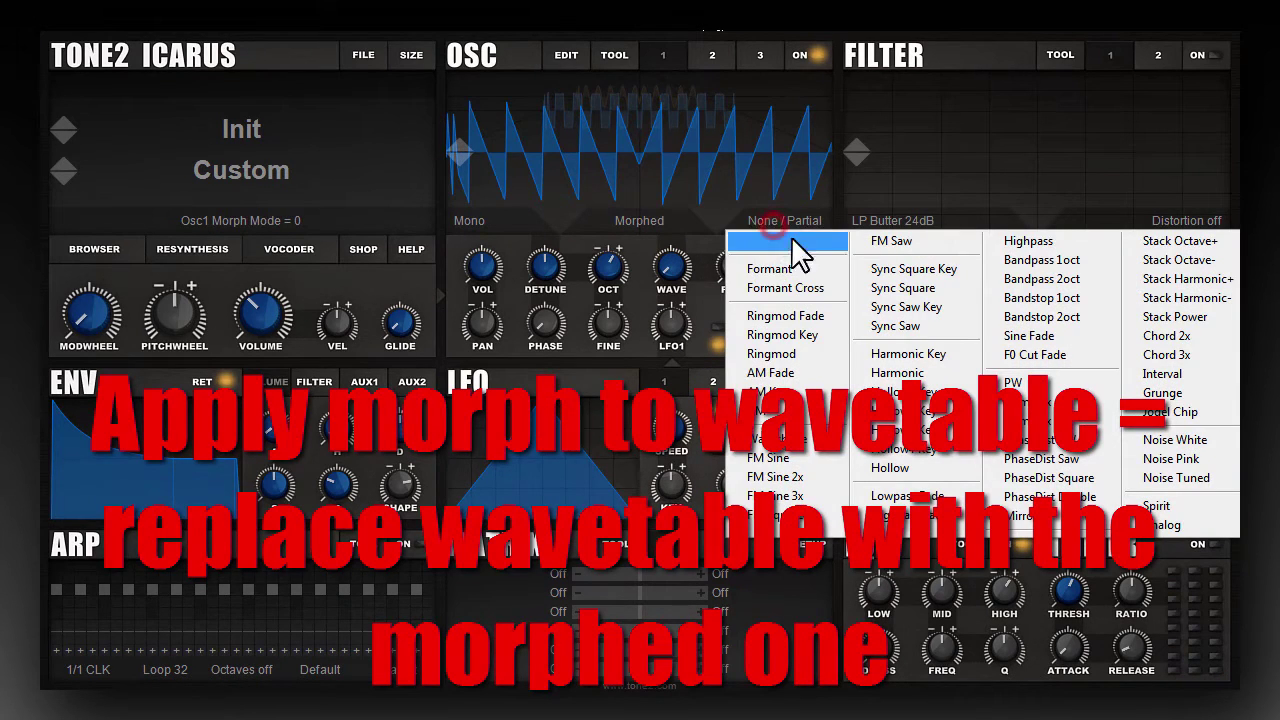
click(822, 460)
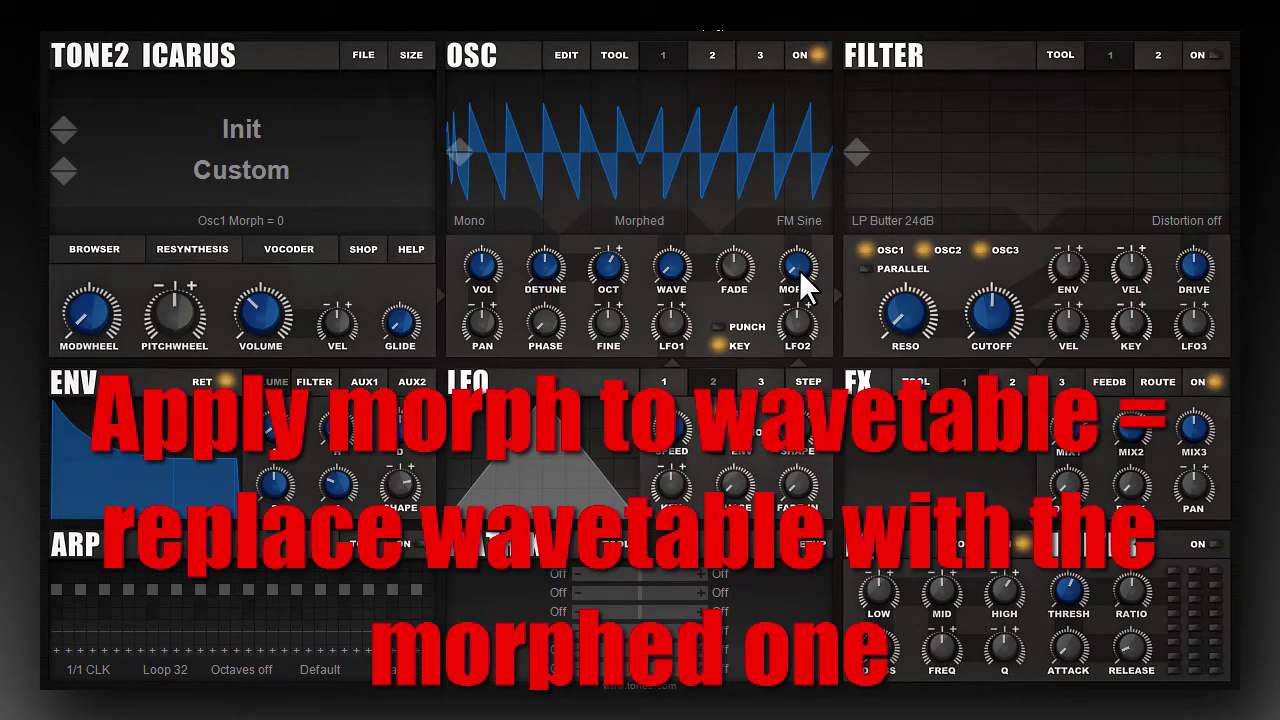
drag(803, 285, 835, 255)
- Change oscillator 1's morph mode to Bandpass 1oct and set Morph to 32
click(797, 219)
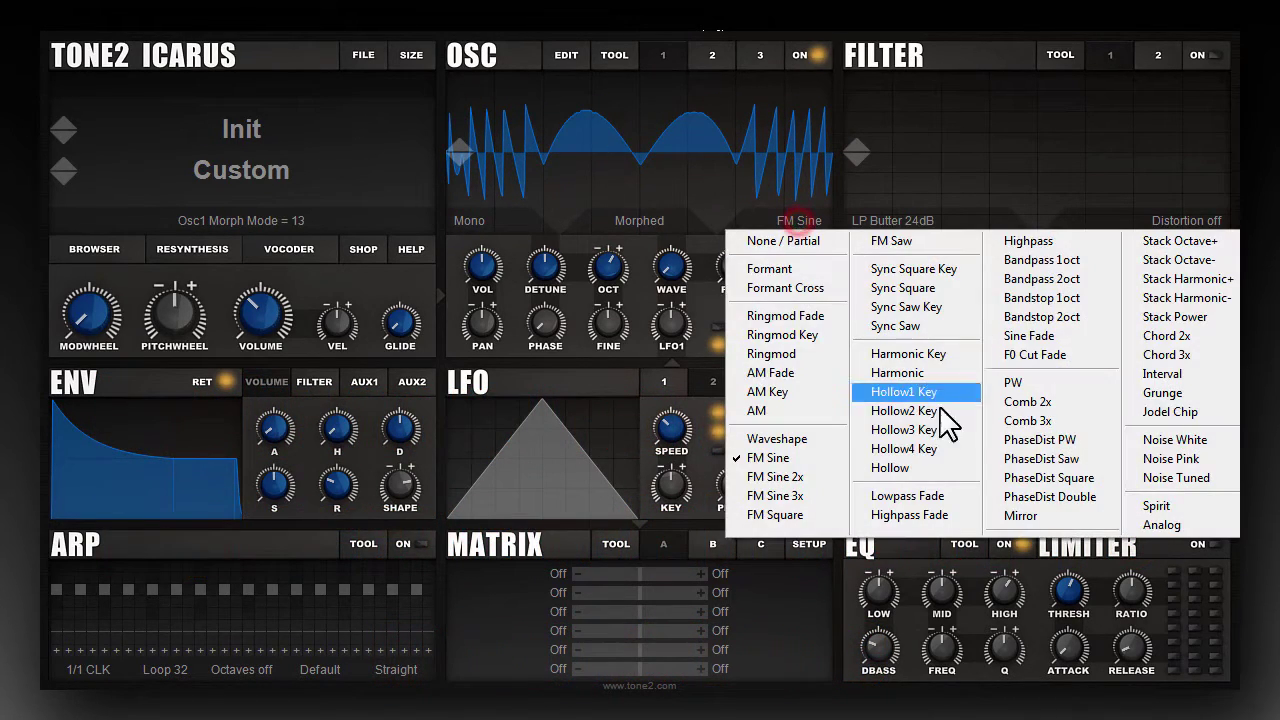
click(1068, 259)
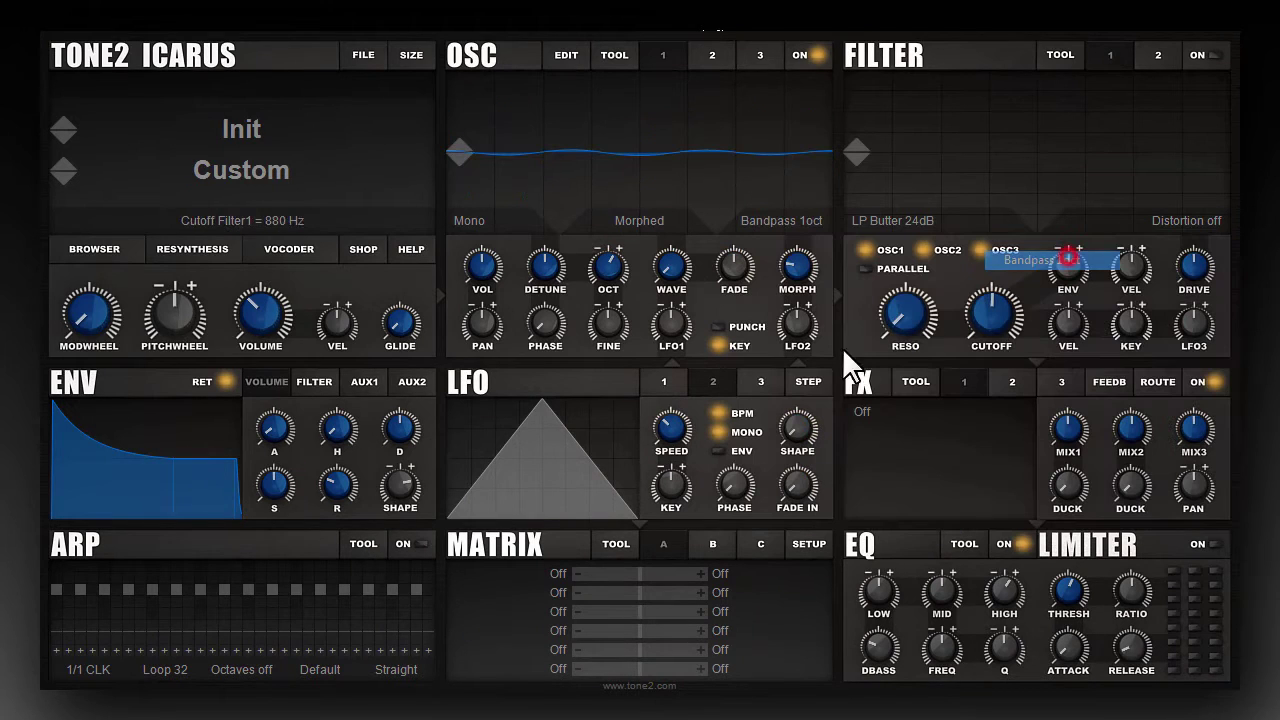
drag(826, 248, 821, 268)
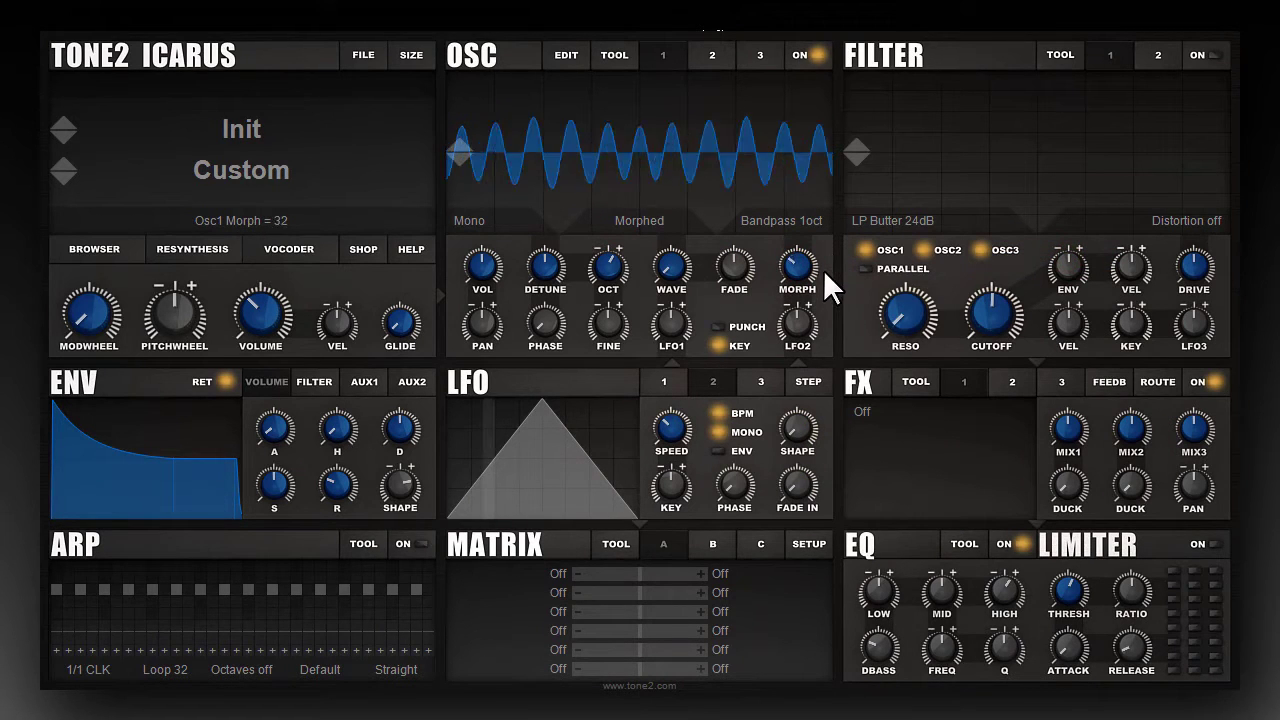
- Apply the Bandpass 1oct morph to oscillator 1's wavetable and bring up the morph modes again
click(609, 50)
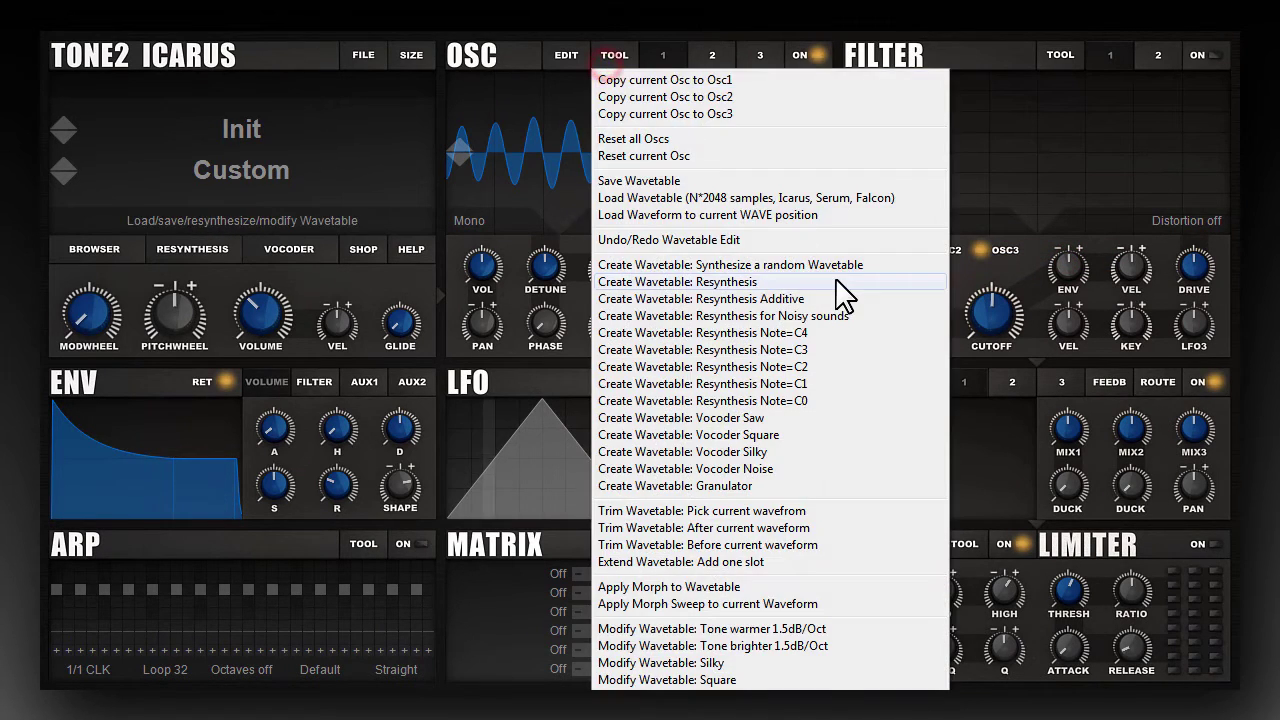
click(773, 586)
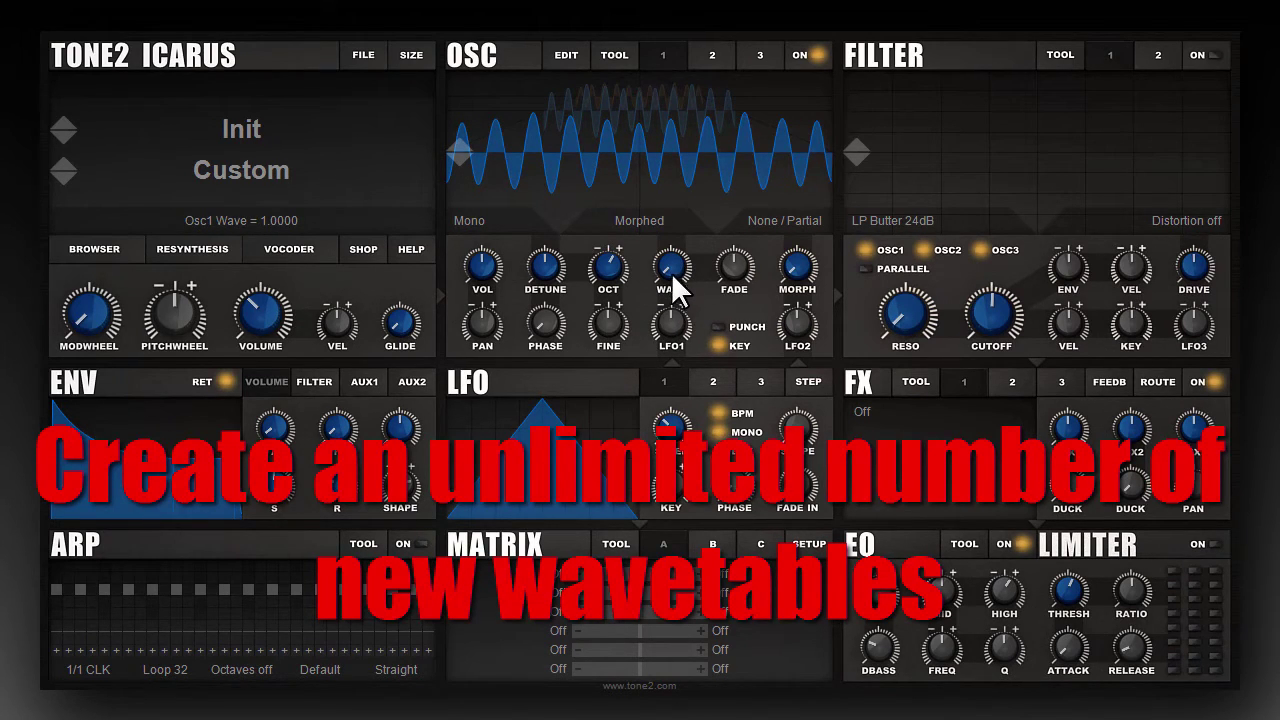
click(784, 216)
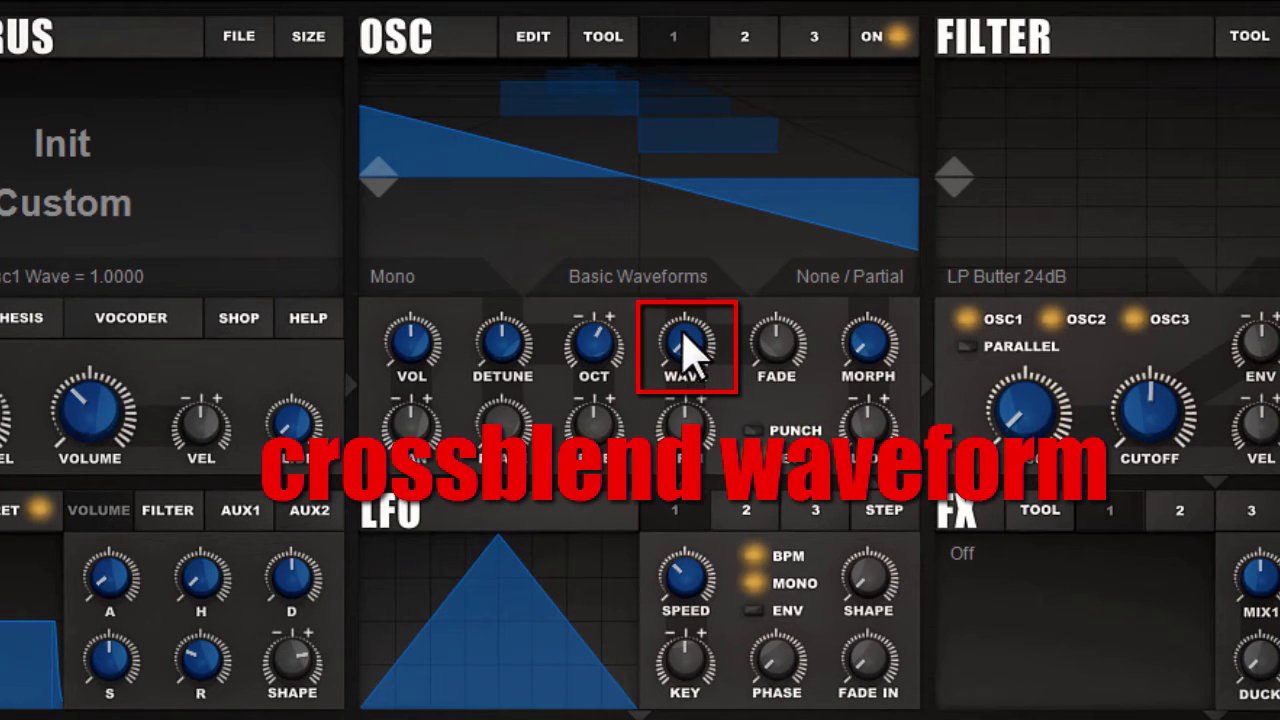
- Sweep oscillator 1's wave position through the Basic Waveforms wavetable
drag(700, 355, 717, 385)
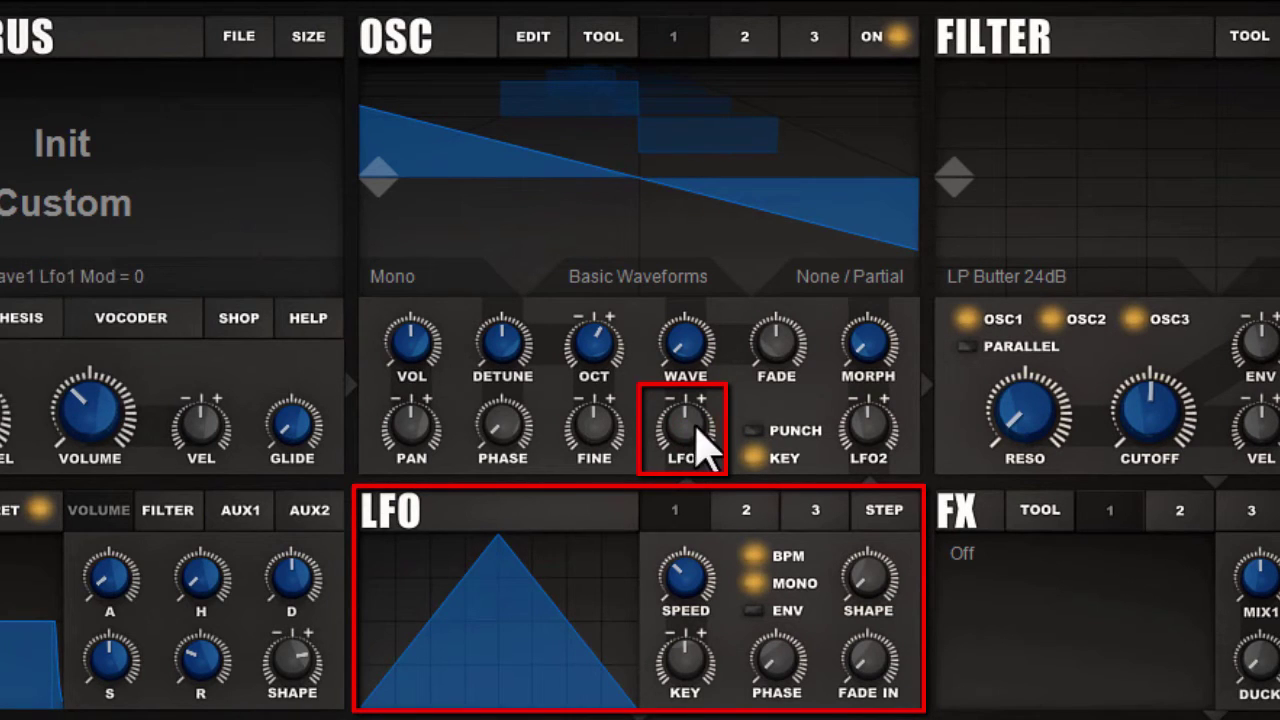
- Raise the LFO1 modulation amount on oscillator 1's wave position and slow LFO 1's speed to 1/32 CLK
drag(695, 428, 744, 357)
drag(690, 575, 688, 645)
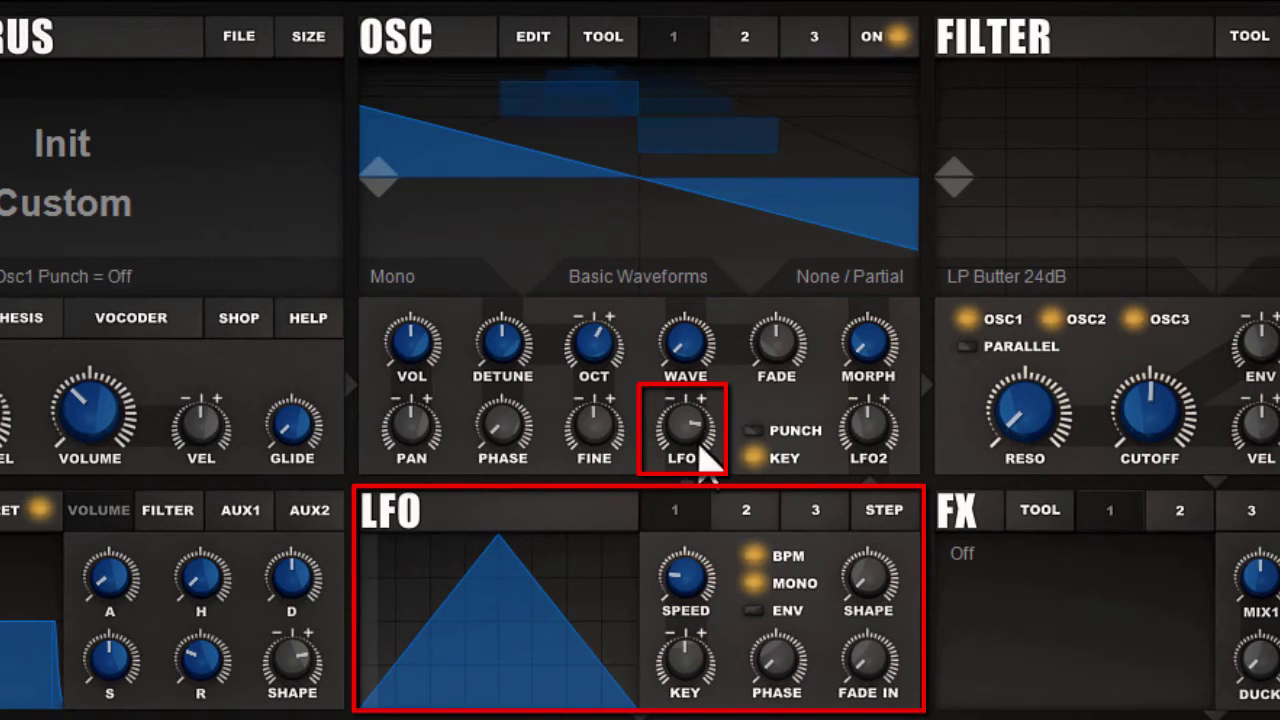
click(688, 578)
scroll(692, 603, down, 1)
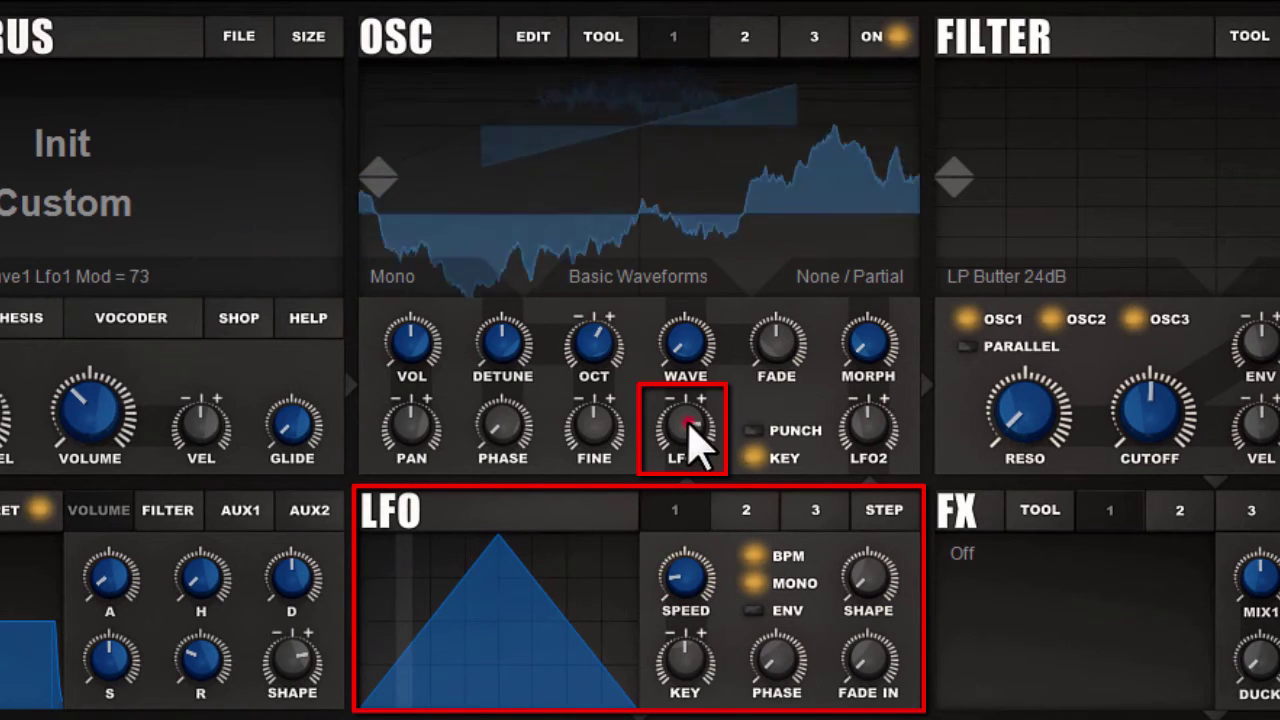
drag(694, 429, 706, 366)
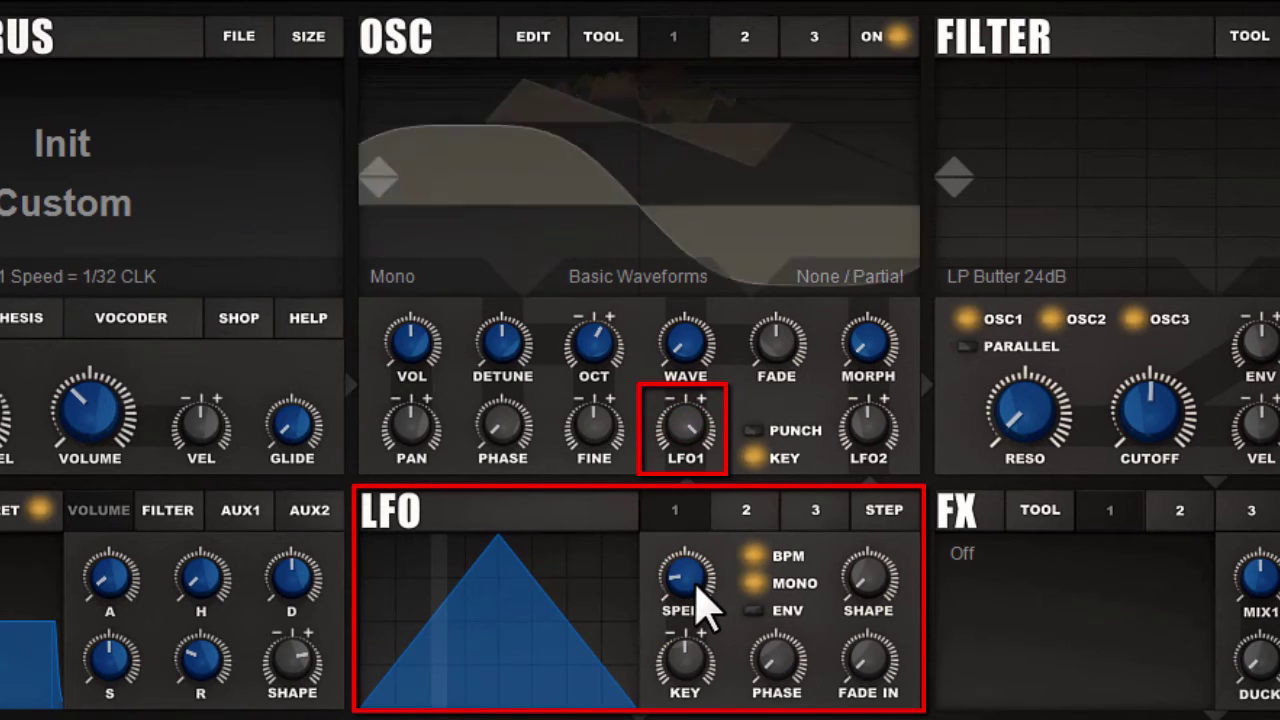
- Vary LFO 1's speed between 1/64 CLK and 3/4 CLK, leave it at 1/64 CLK, and toggle its BPM sync off and on
scroll(700, 604, down, 1)
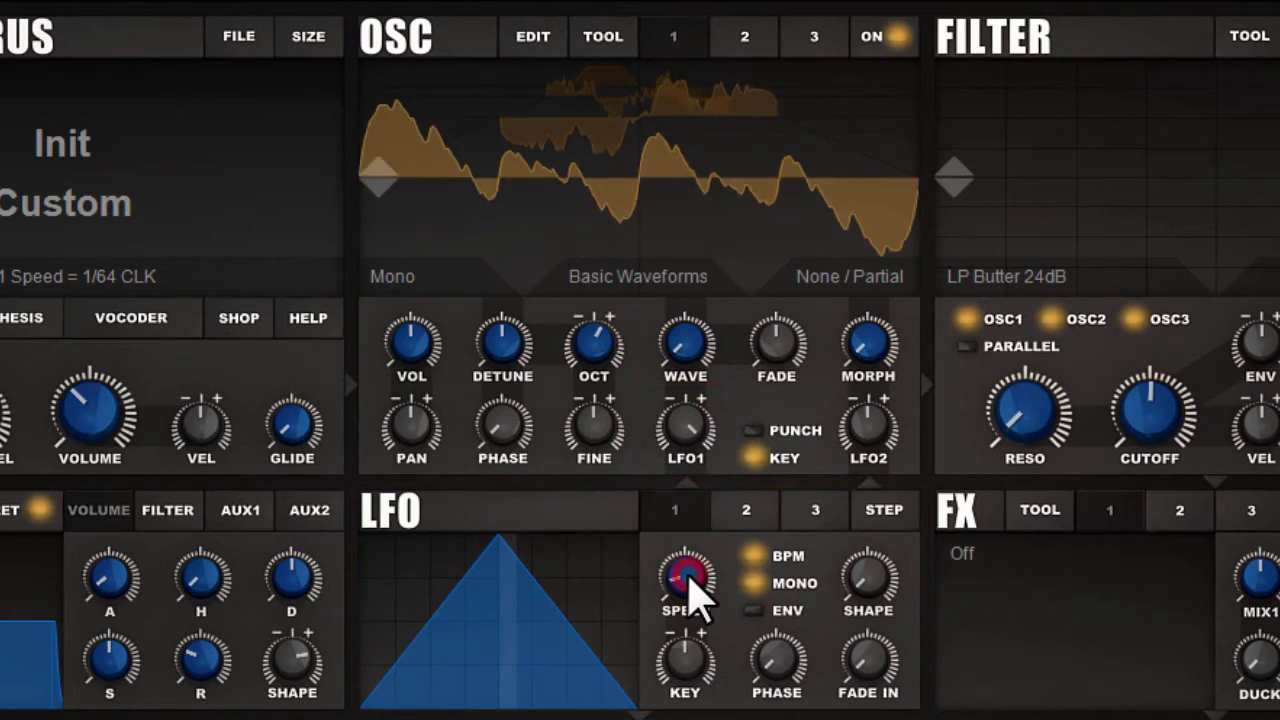
scroll(697, 590, up, 6)
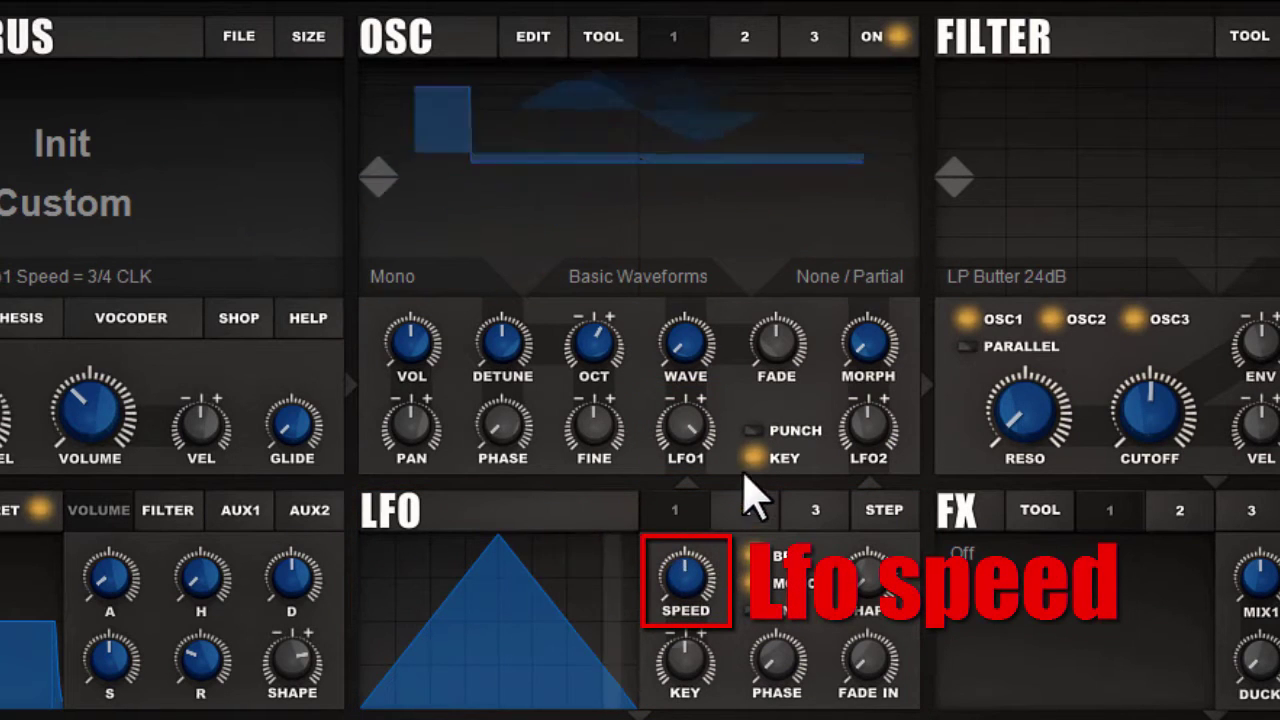
drag(752, 495, 742, 648)
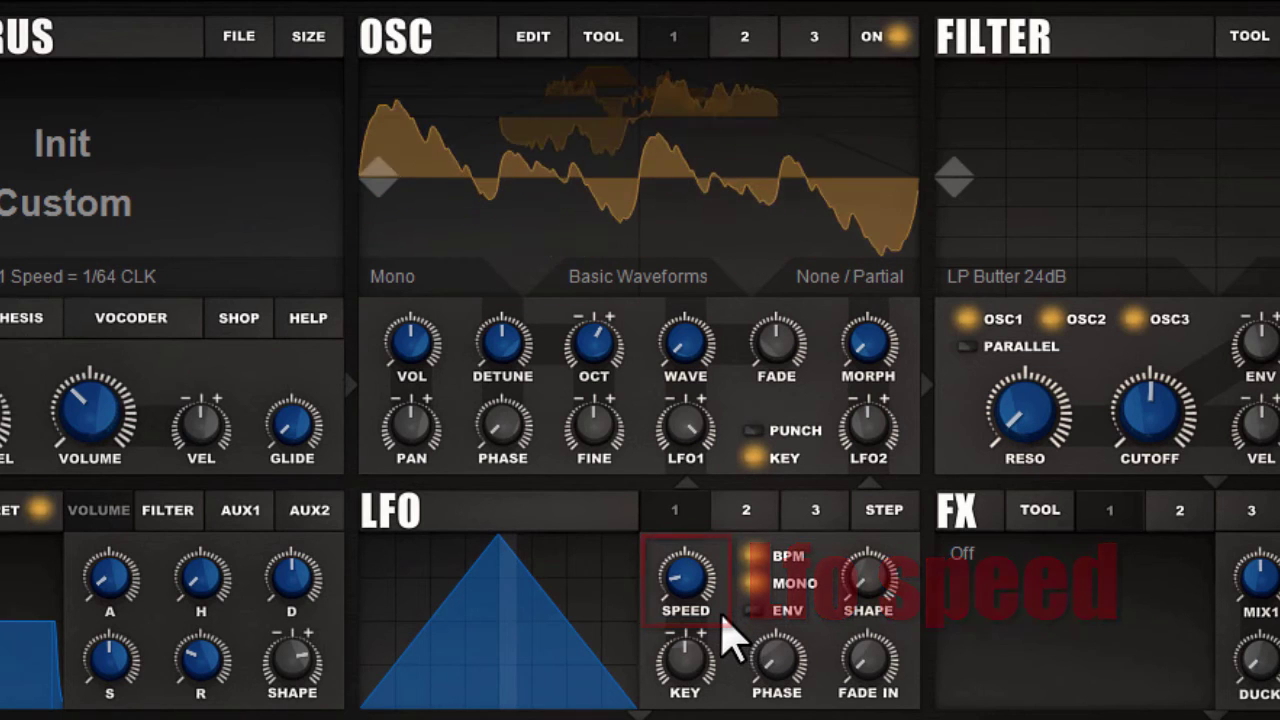
click(752, 556)
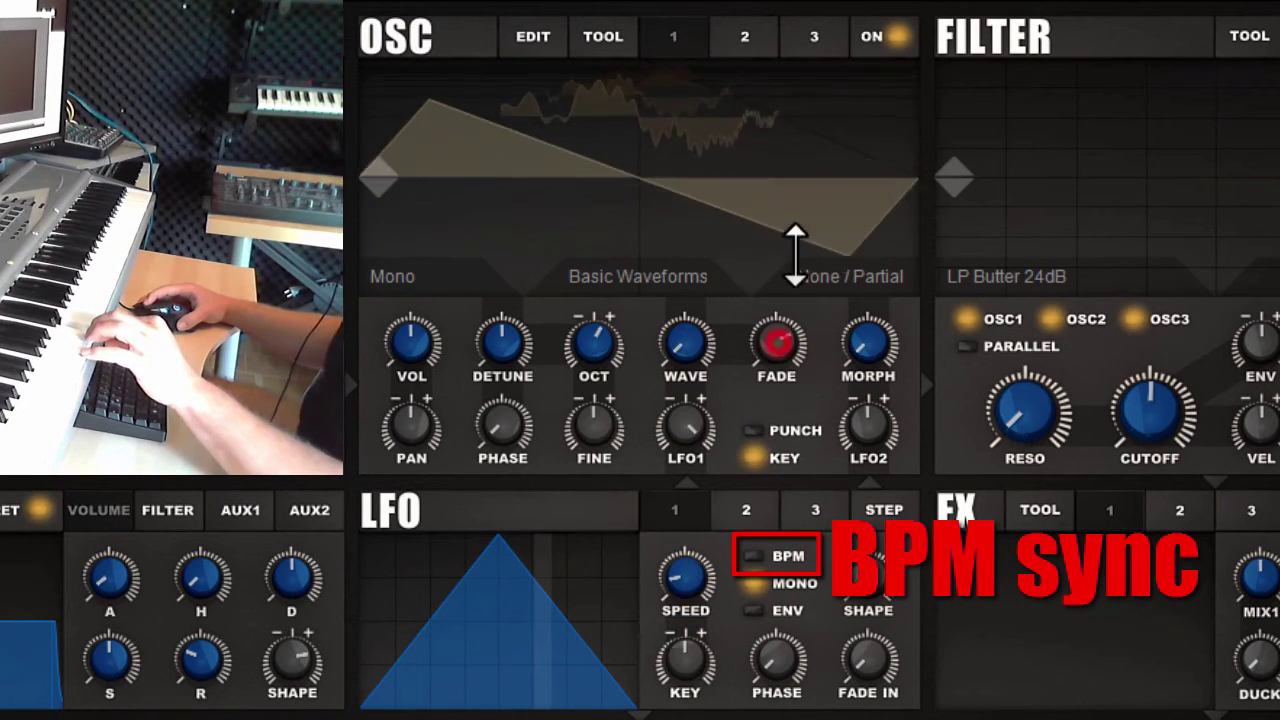
click(754, 554)
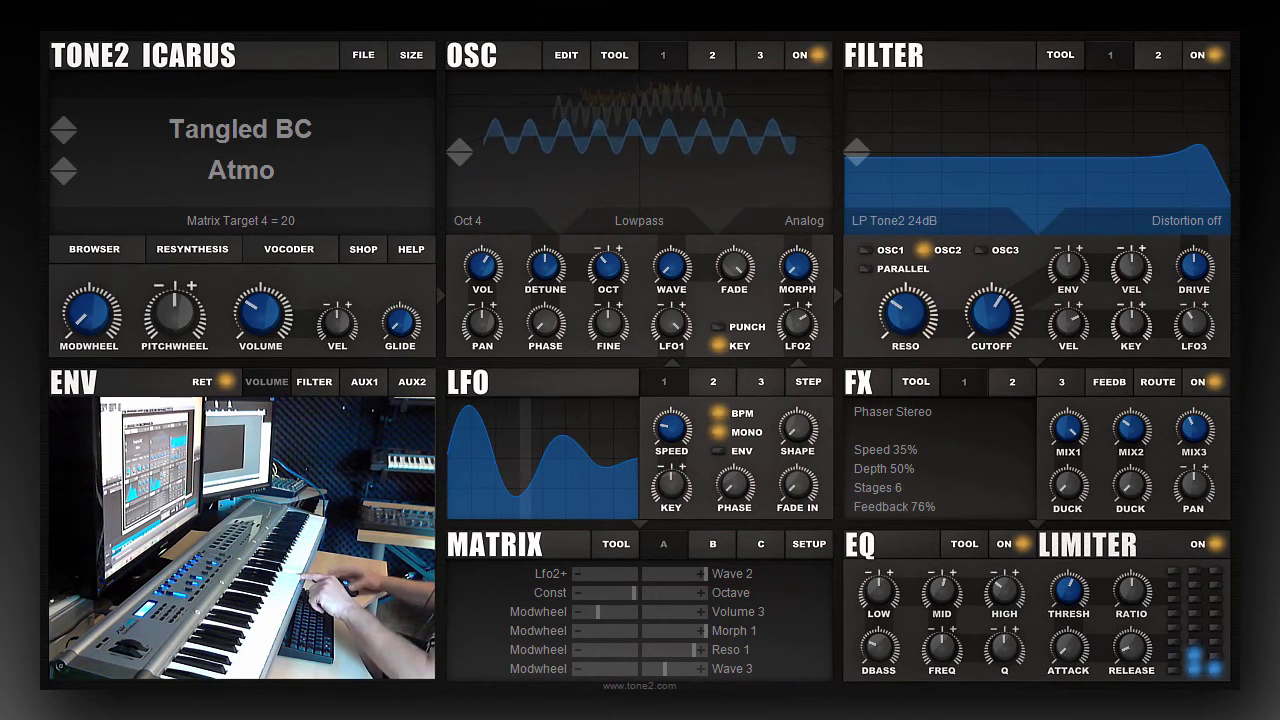
- Examine the settings of oscillators 2 and 3 in the Tangled BC preset and return to oscillator 1
click(716, 54)
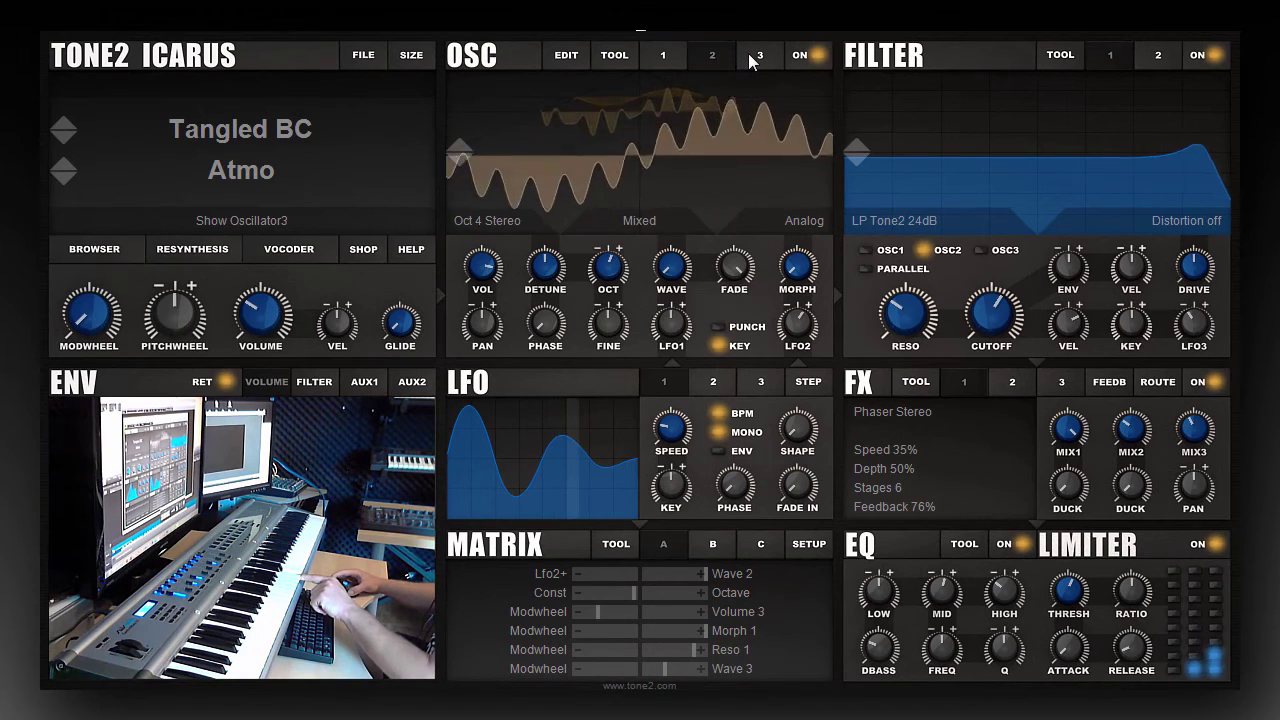
click(759, 52)
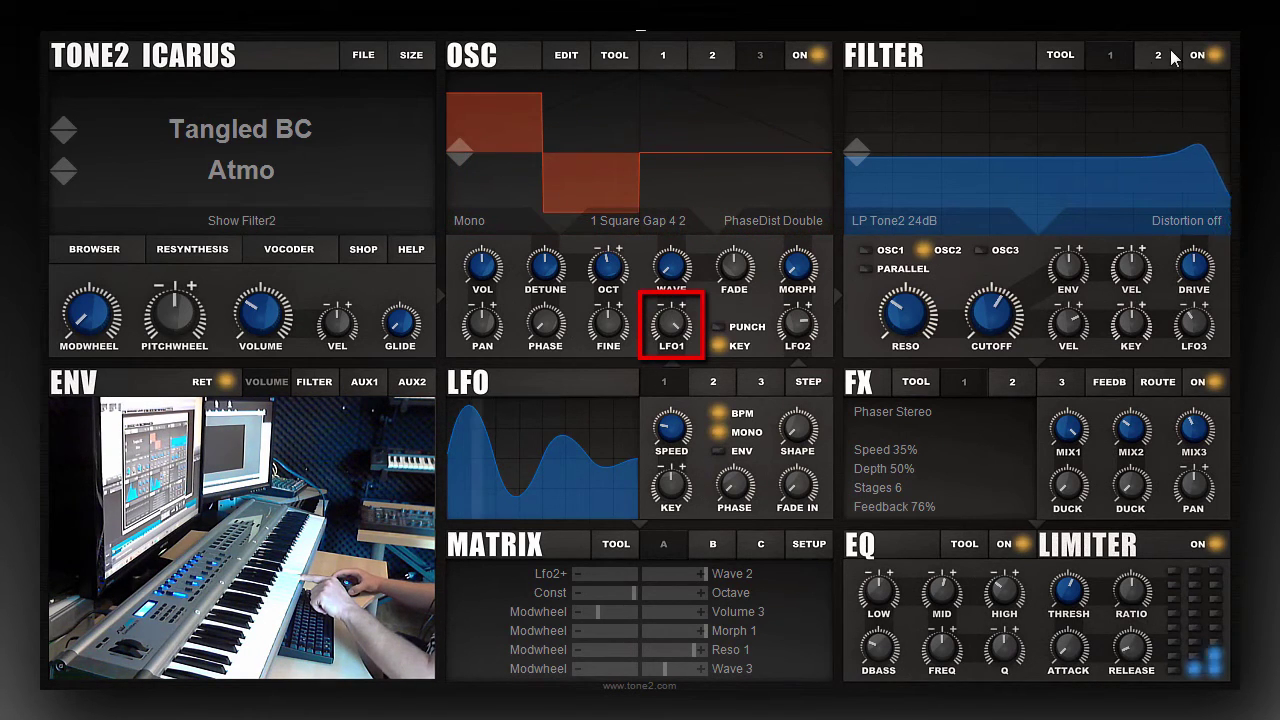
click(680, 52)
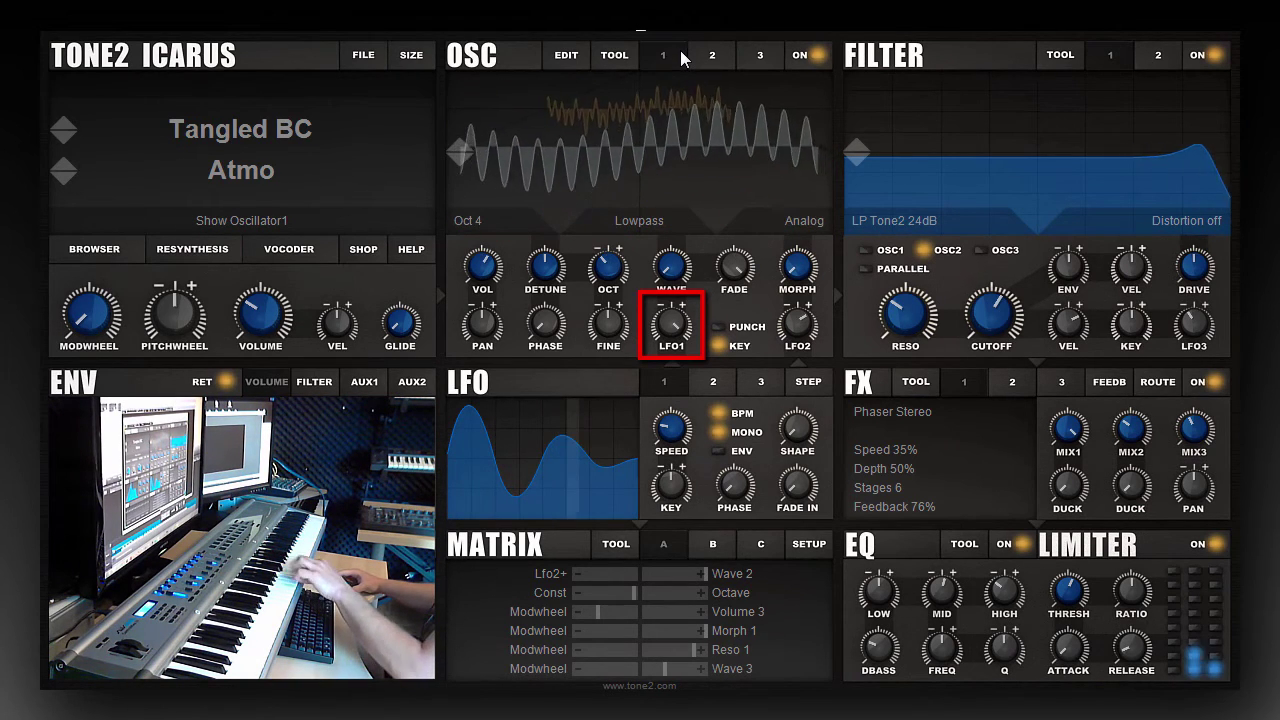